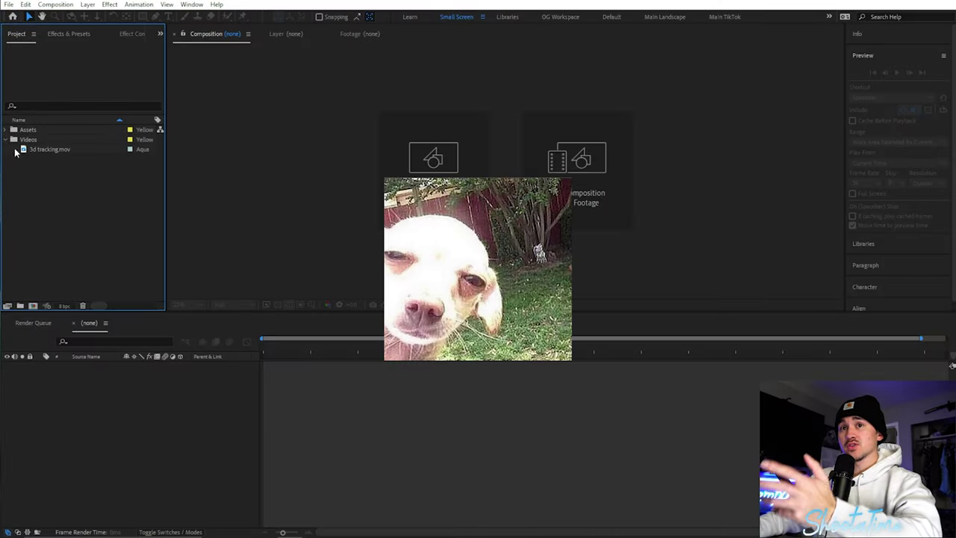
# Create a composition from 3d tracking.mov and play back the footage
pyautogui.click(44, 150)
pyautogui.moveTo(33, 153); pyautogui.dragTo(43, 300)
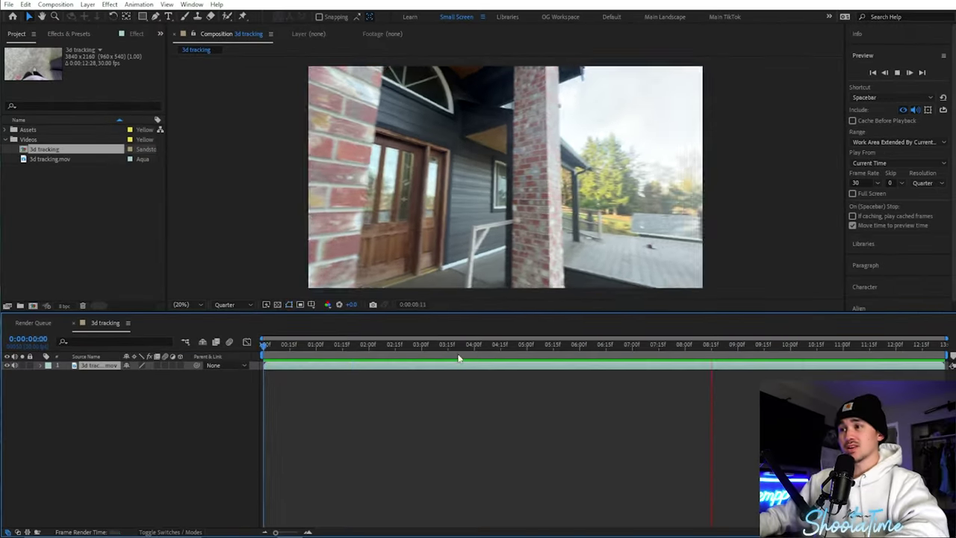
pyautogui.press('space')
# Find the 3D Camera Tracker effect with the search "3d camera" and apply it to the 3d tracking.mov layer
pyautogui.click(71, 33)
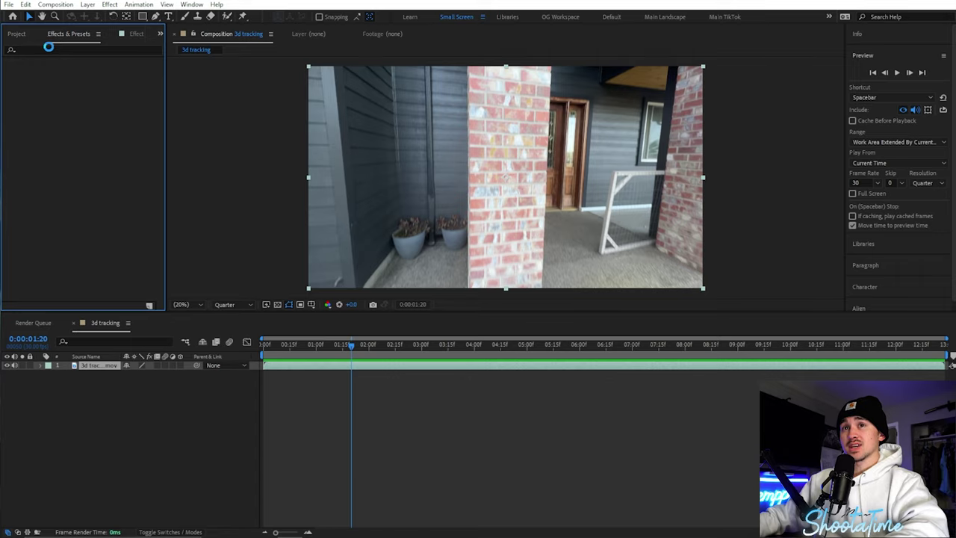
pyautogui.click(47, 48)
pyautogui.write('3d camera')
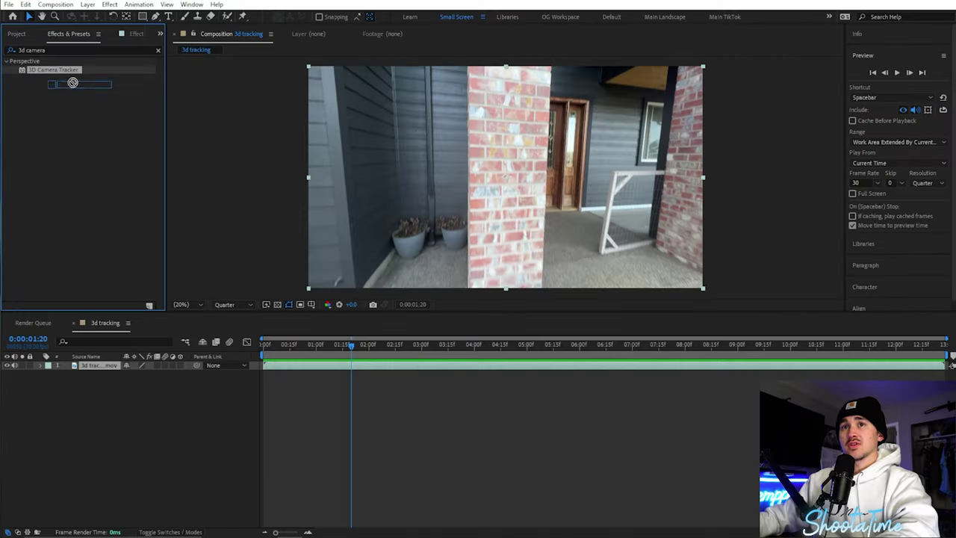
pyautogui.moveTo(299, 368); pyautogui.dragTo(298, 368)
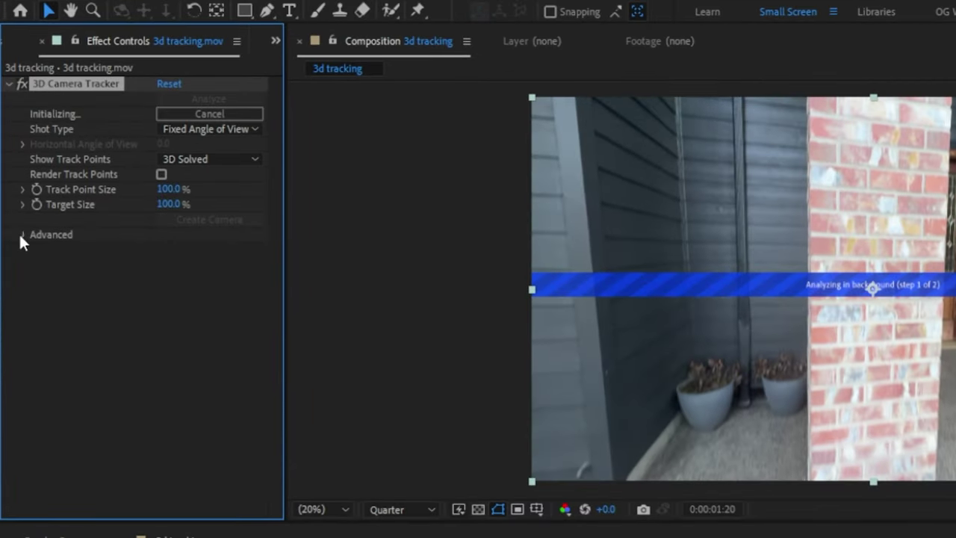
# Turn on Detailed Analysis in the 3D Camera Tracker's advanced settings
pyautogui.click(16, 146)
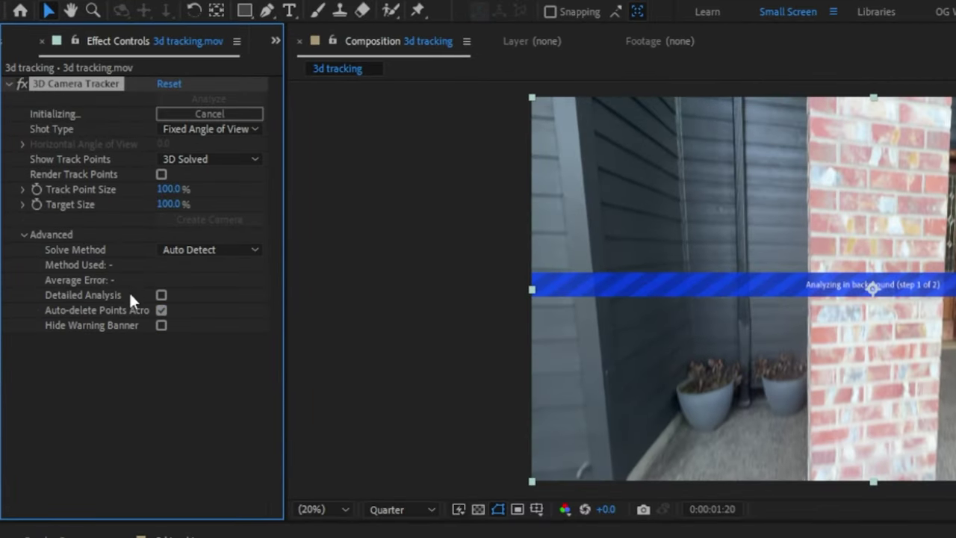
pyautogui.click(160, 295)
pyautogui.click(162, 310)
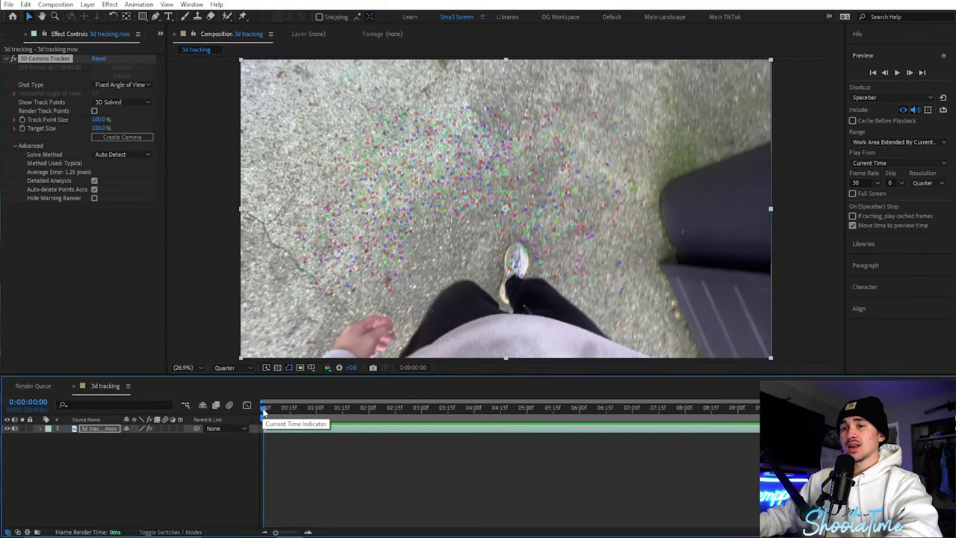
# Select the track points on the brick pillar at 0:00:02:01 and create a solid and camera from them
pyautogui.click(202, 486)
pyautogui.moveTo(266, 411); pyautogui.dragTo(370, 407)
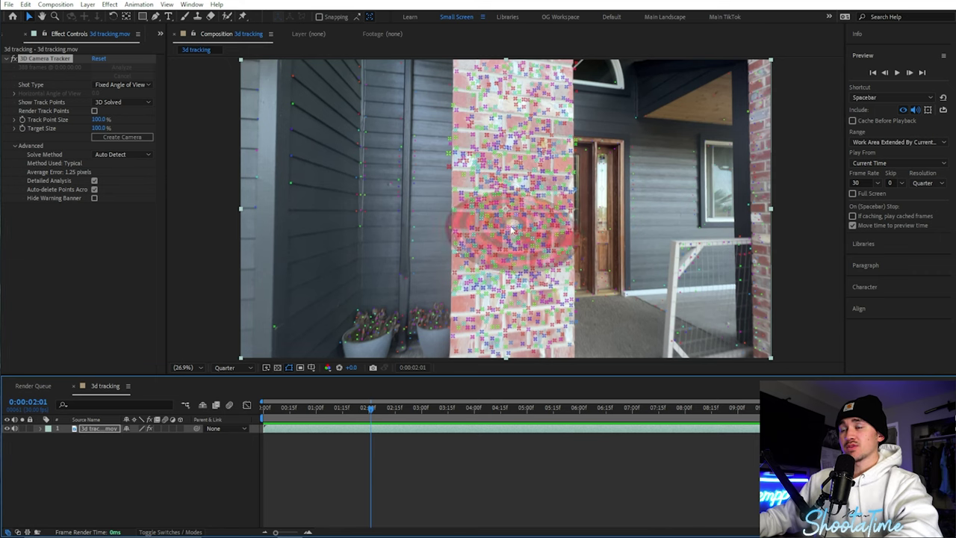
pyautogui.moveTo(466, 184); pyautogui.dragTo(485, 318)
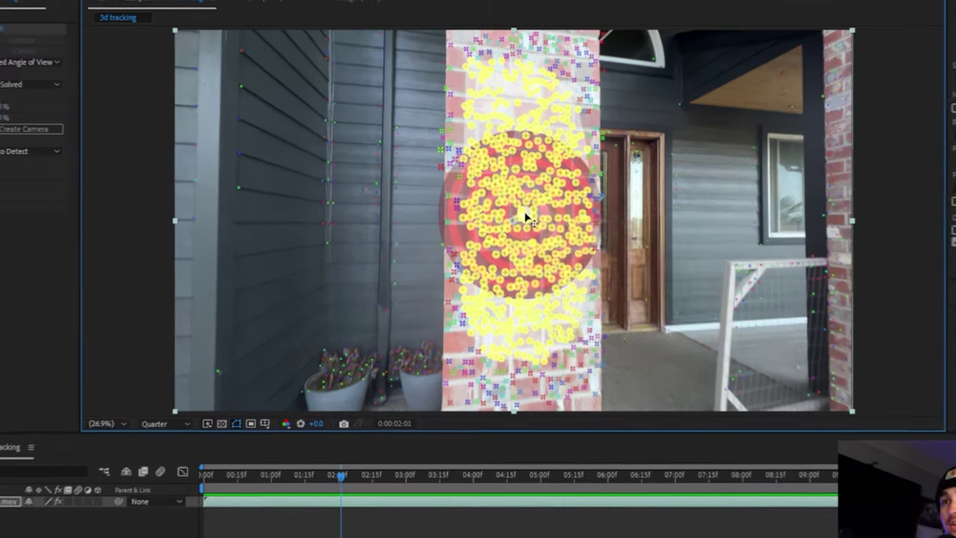
pyautogui.rightClick(515, 206)
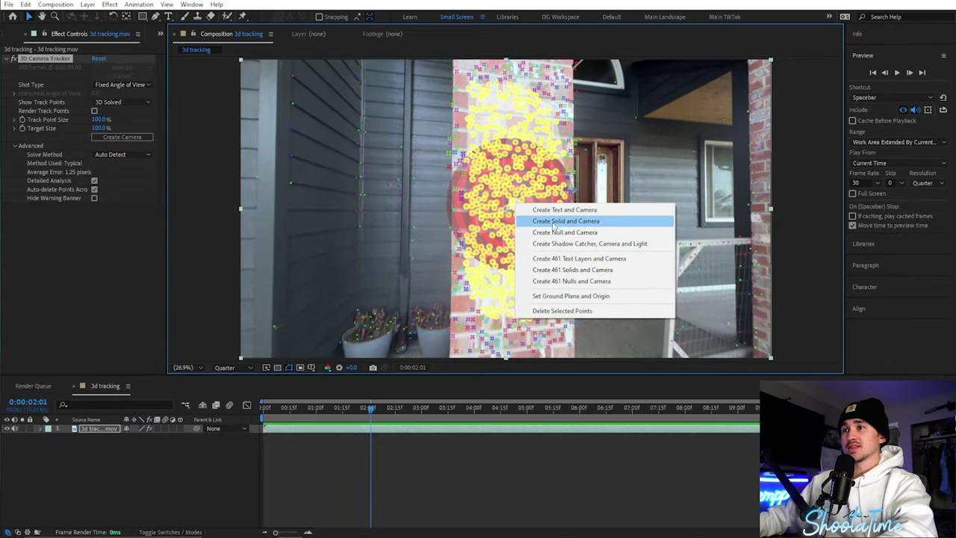
pyautogui.click(555, 222)
# Pre-compose the track solid as "Music Interface", leaving all attributes in the 3d tracking composition
pyautogui.moveTo(416, 407); pyautogui.dragTo(367, 411)
pyautogui.click(325, 428)
pyautogui.rightClick(325, 428)
pyautogui.click(354, 373)
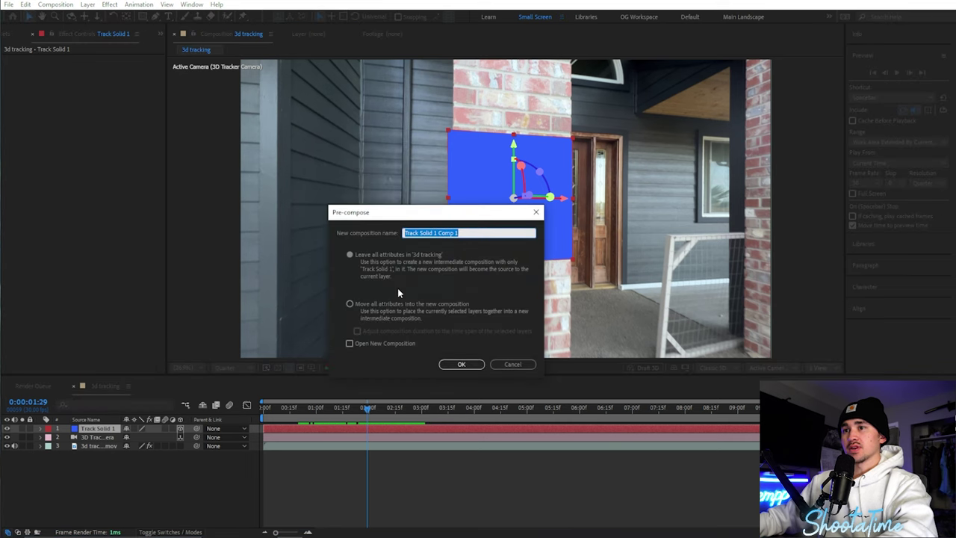
pyautogui.click(461, 365)
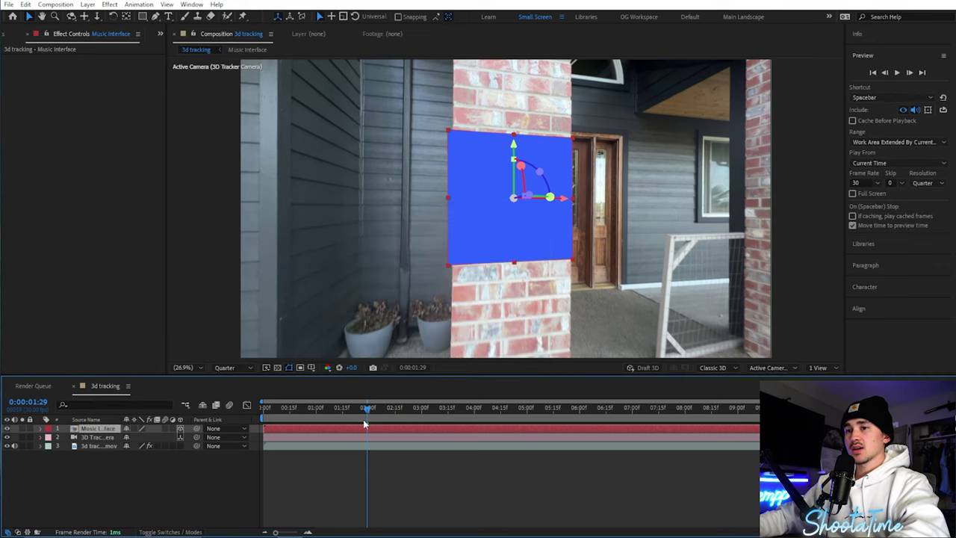
# Open the Music Interface composition and set its size to 1080 px wide by 1920 px high
pyautogui.doubleClick(346, 430)
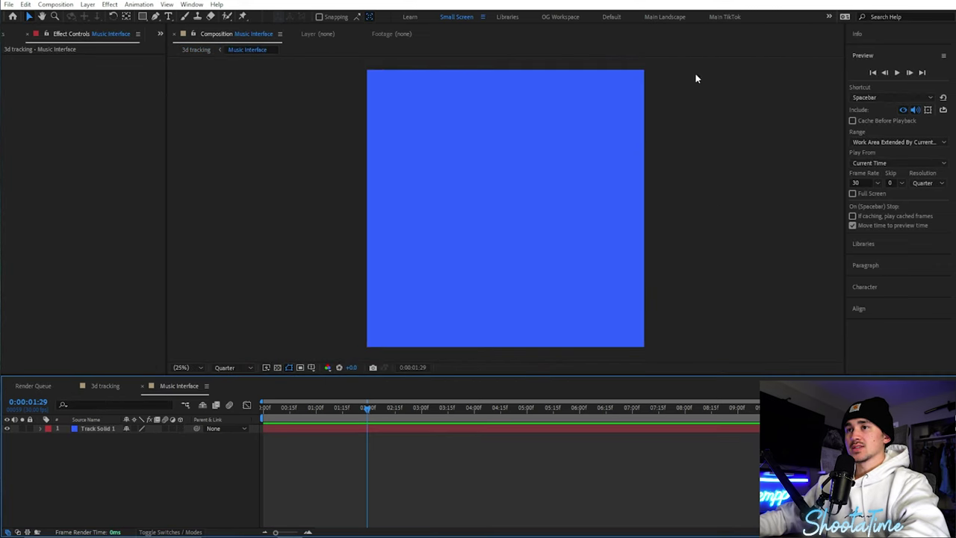
pyautogui.press(',')
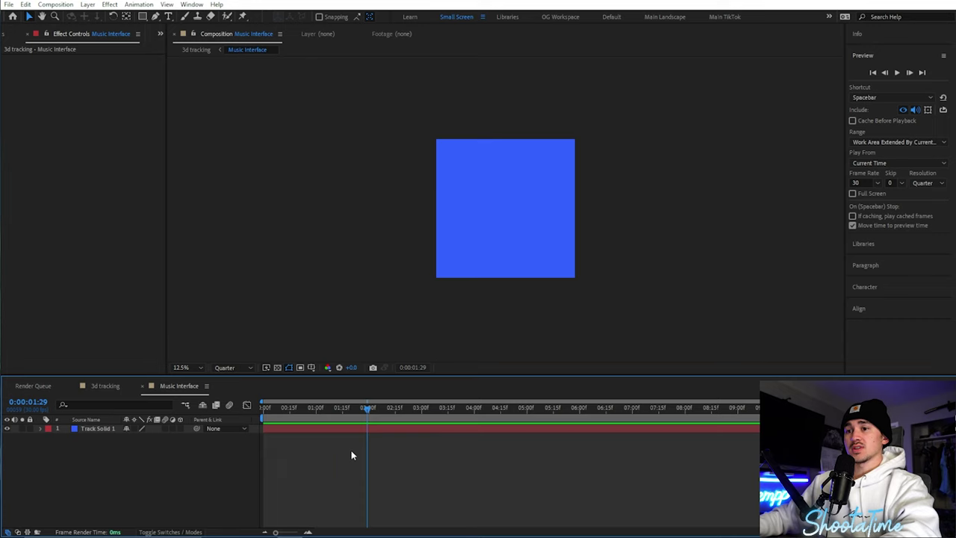
pyautogui.rightClick(351, 455)
pyautogui.click(410, 336)
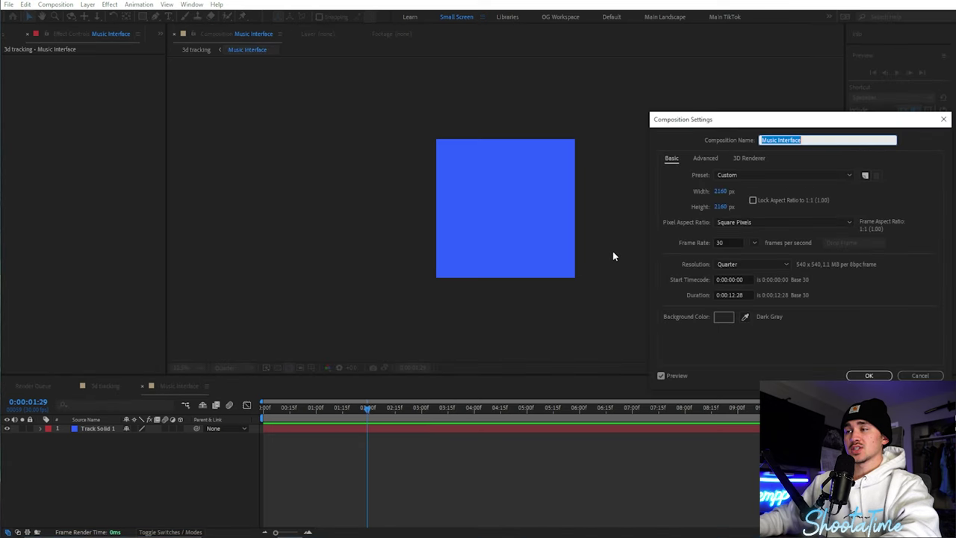
pyautogui.click(721, 192)
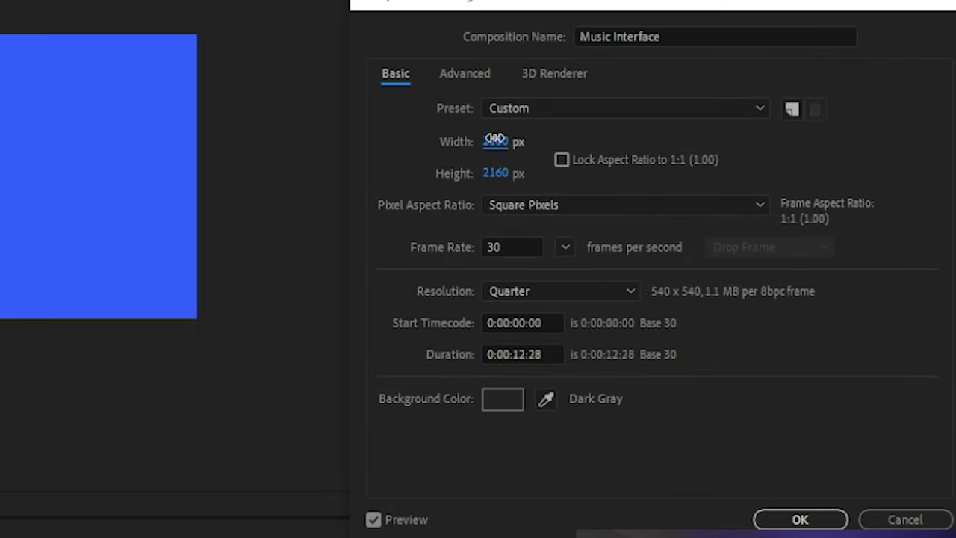
pyautogui.write('1080')
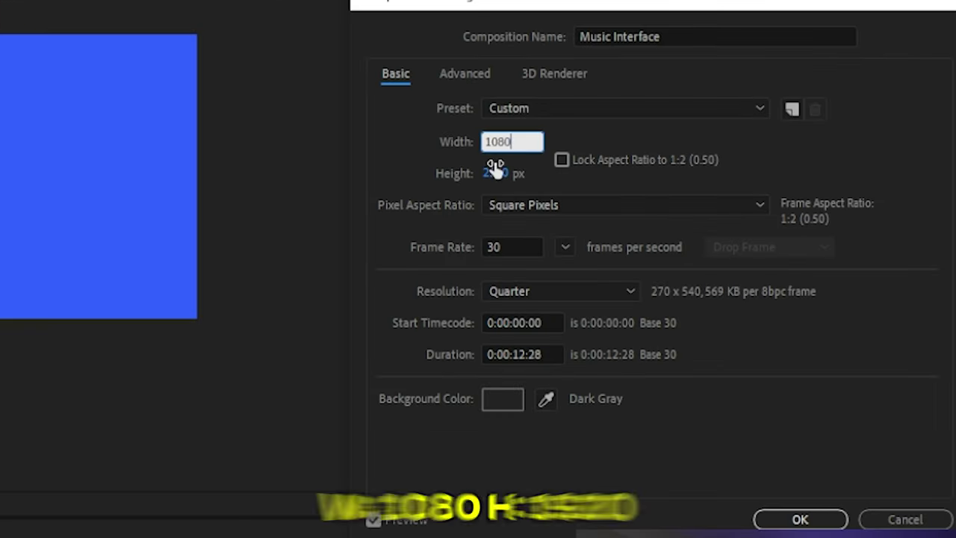
pyautogui.click(493, 172)
pyautogui.write('1920')
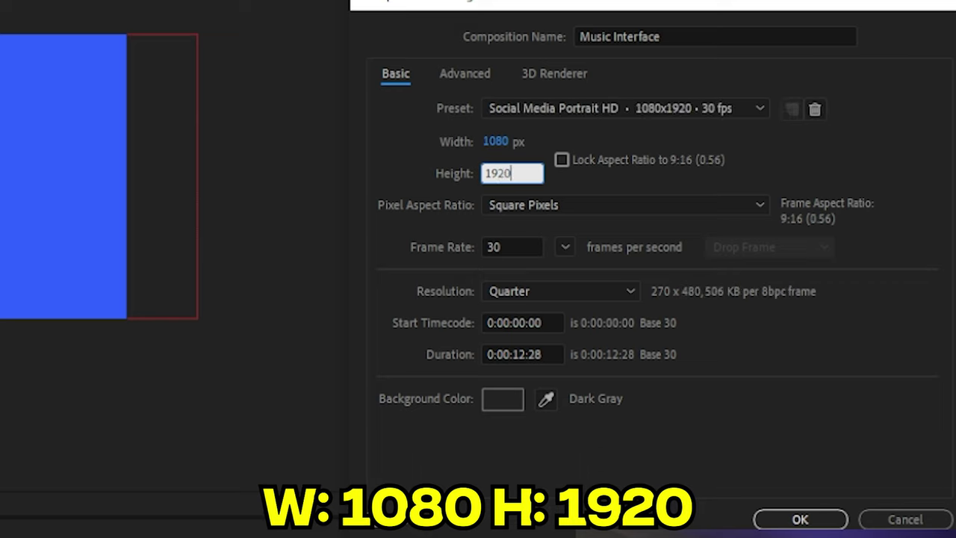
pyautogui.press('Return')
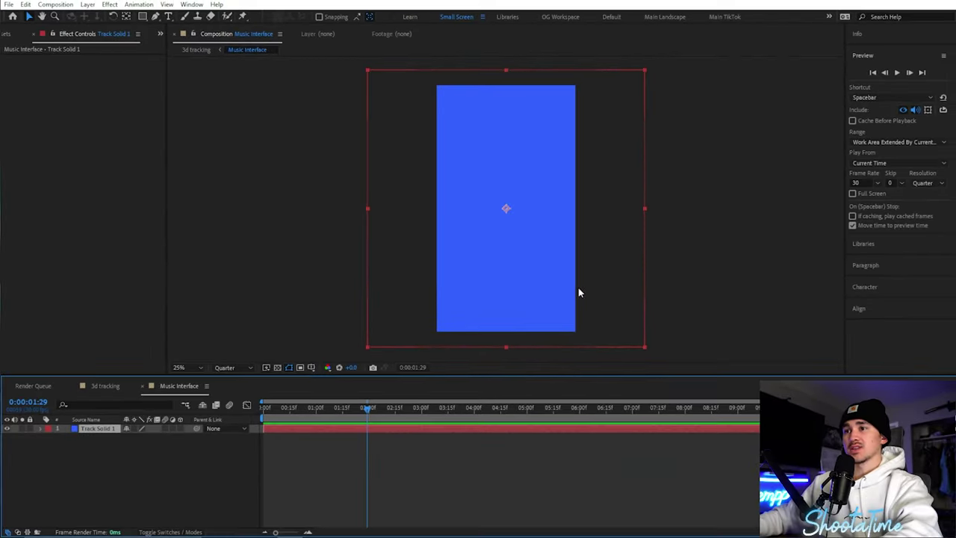
# Add Play Button.png from the Assets folder above the track solid and set its scale to 35%
pyautogui.click(400, 159)
pyautogui.hotkey('ctrl', '0')
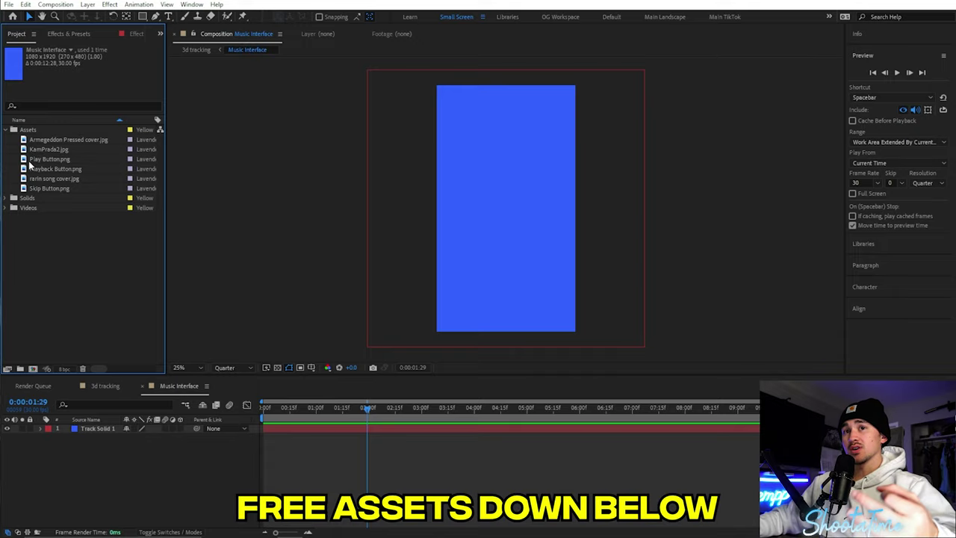
pyautogui.click(34, 160)
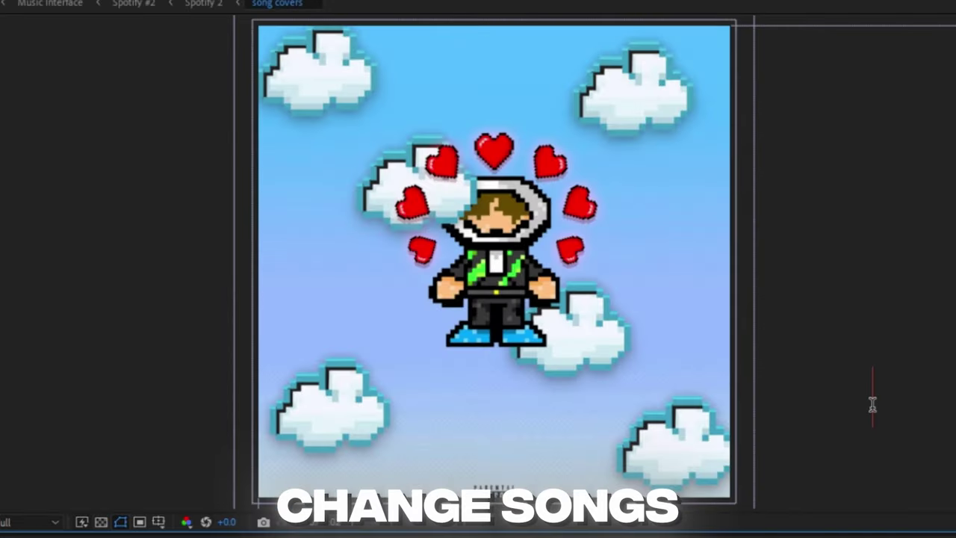
pyautogui.click(441, 426)
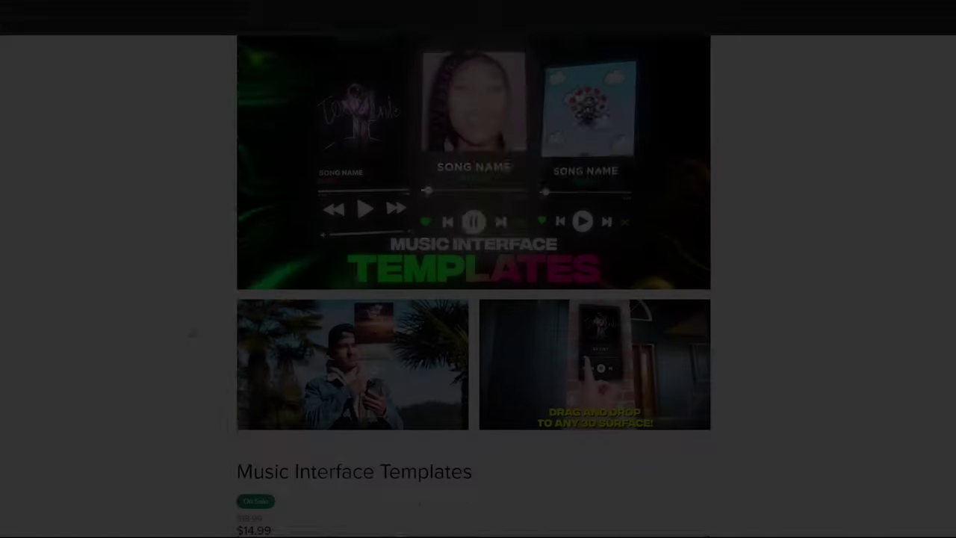
pyautogui.scroll(-5, 175, 331)
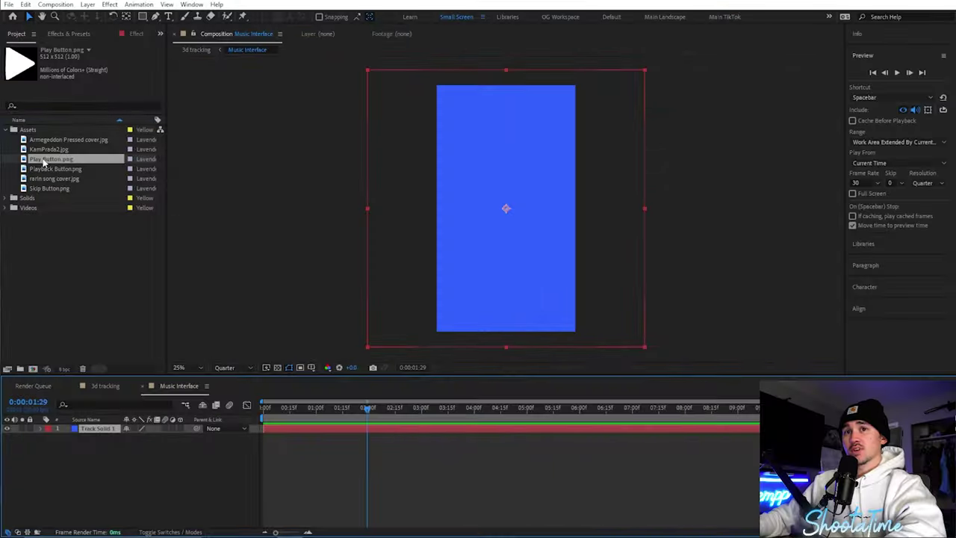
pyautogui.moveTo(49, 159); pyautogui.dragTo(269, 433)
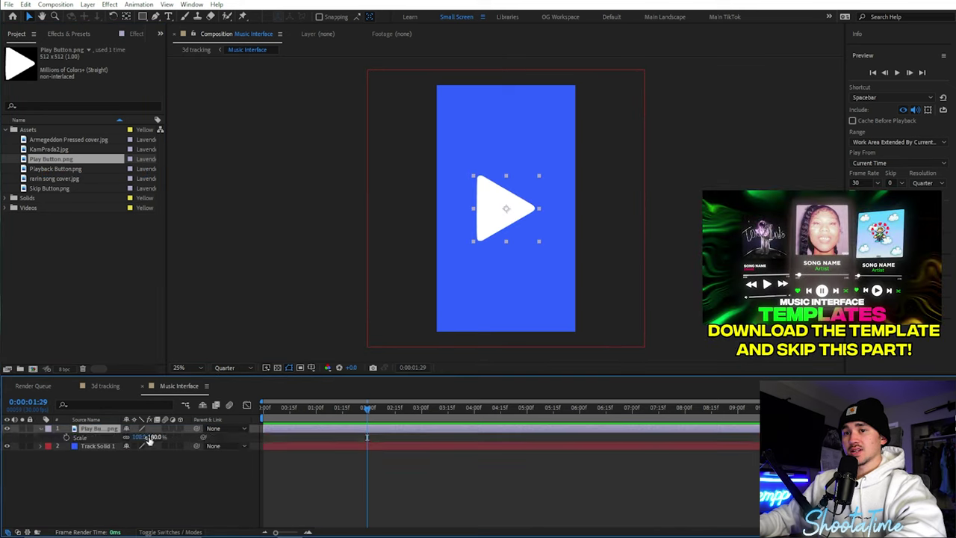
pyautogui.click(153, 437)
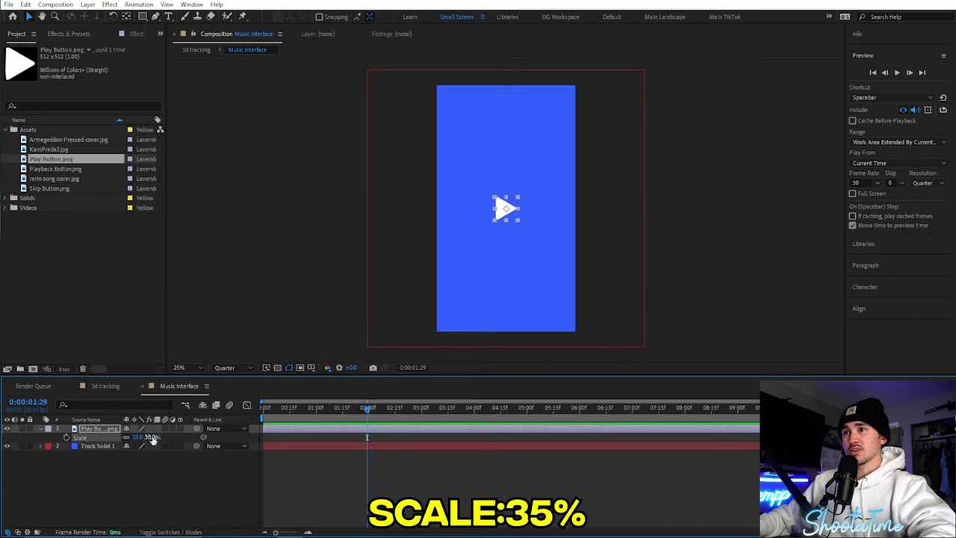
# Set the play button's position to 540, 1449 and return the playhead to the start of the timeline
pyautogui.press('p')
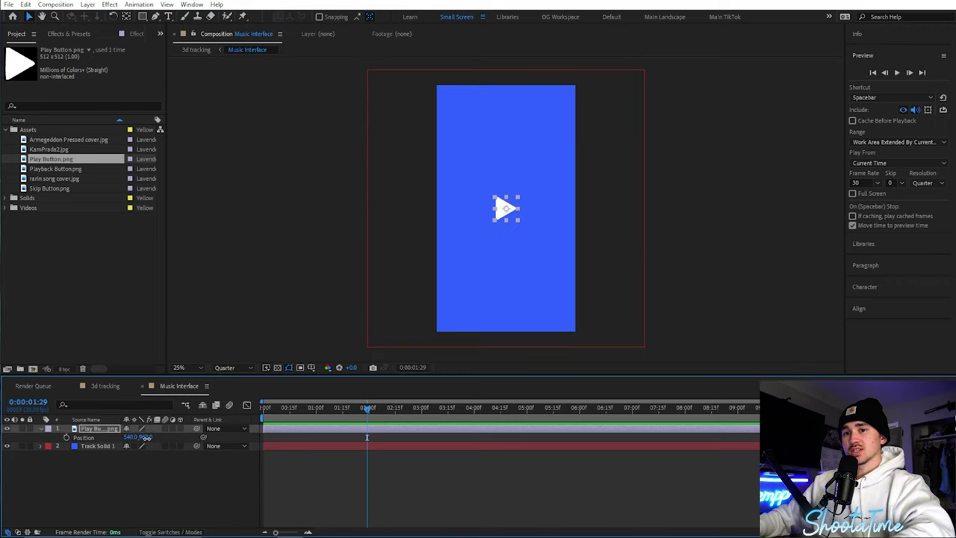
pyautogui.moveTo(324, 432); pyautogui.dragTo(454, 412)
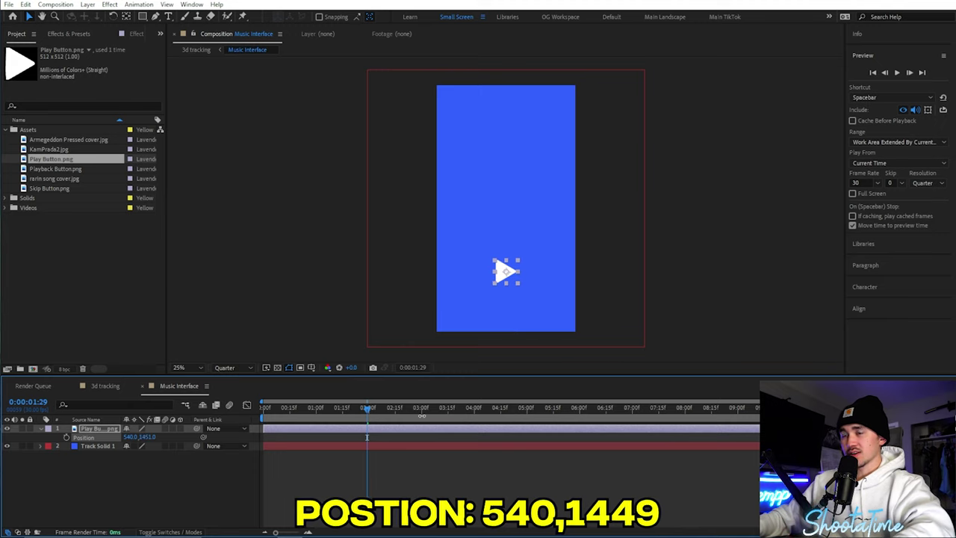
pyautogui.click(265, 408)
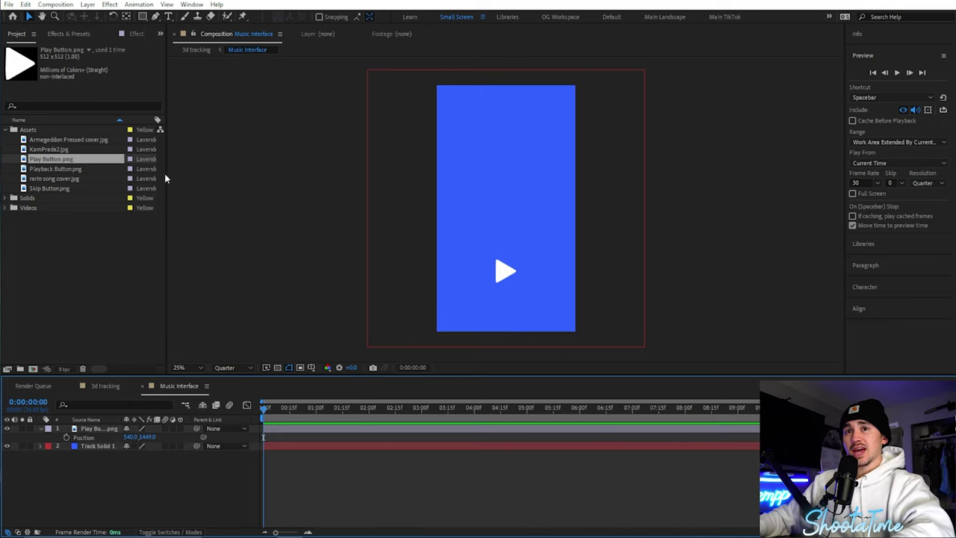
# Add Playback Button.png as the uppermost layer and set its scale to 14%
pyautogui.moveTo(49, 169); pyautogui.dragTo(265, 427)
pyautogui.write('s14')
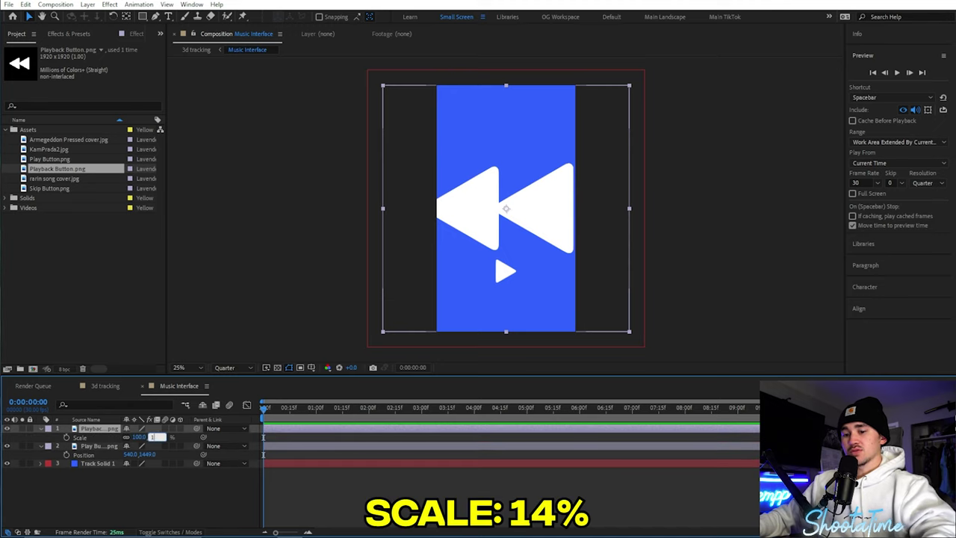
pyautogui.press('Return')
# Set the playback button's position to 270, 1449
pyautogui.press('p')
pyautogui.click(147, 437)
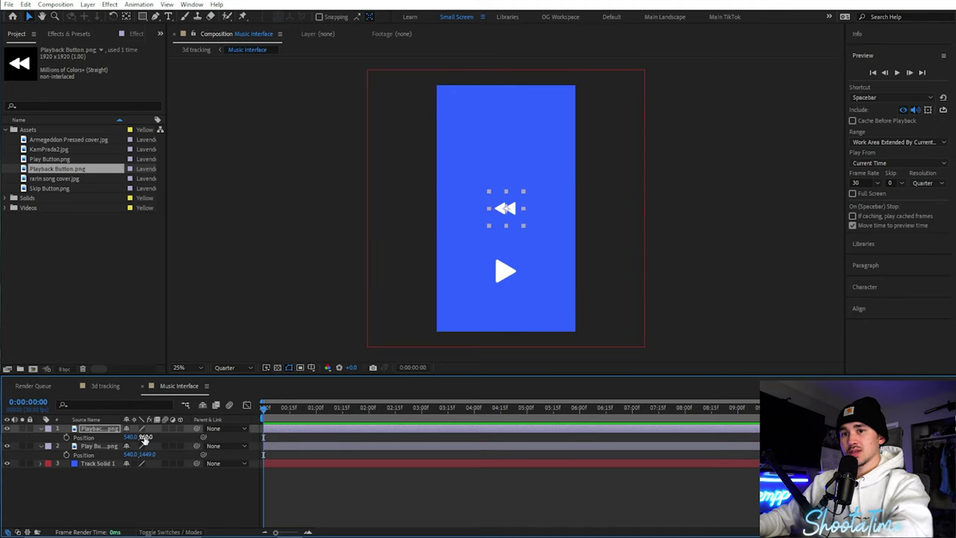
pyautogui.write('1449')
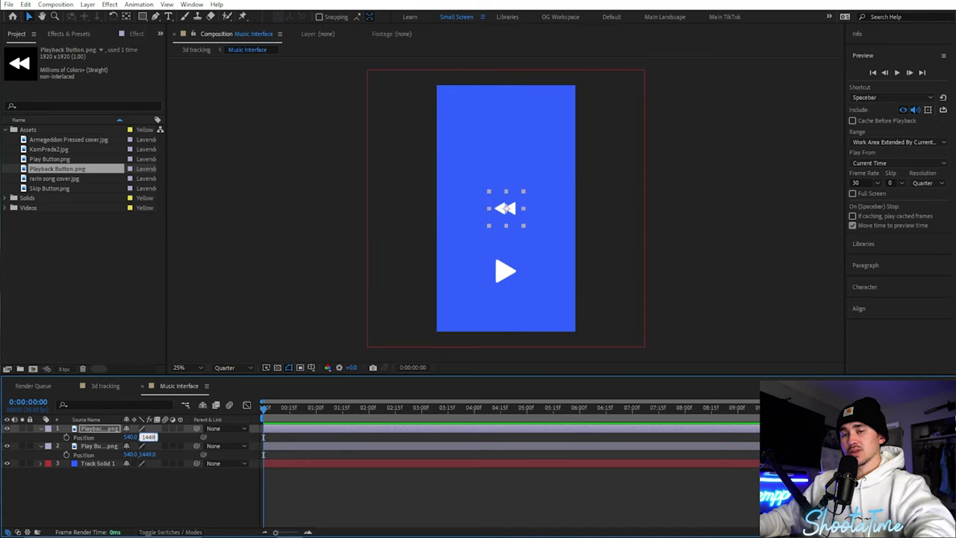
pyautogui.press('Return')
pyautogui.click(131, 437)
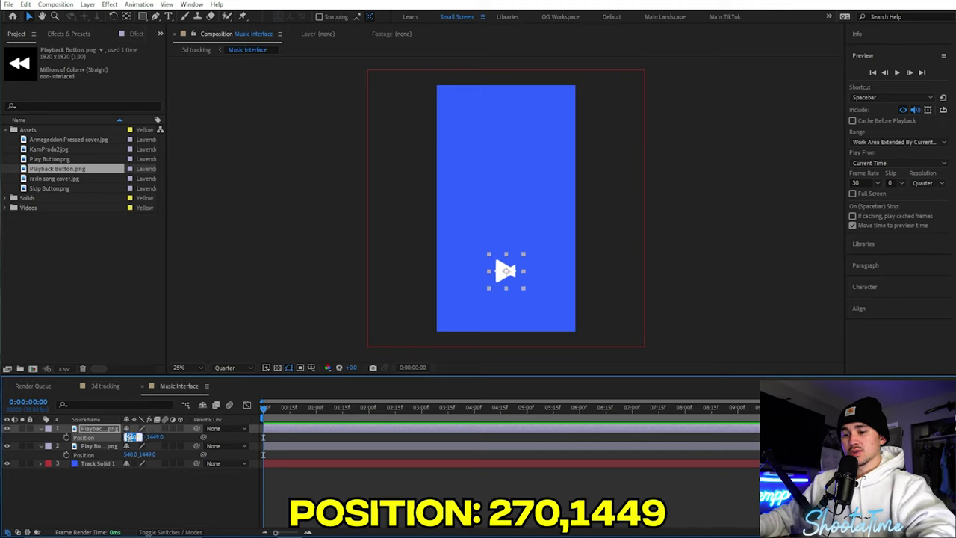
pyautogui.write('270')
pyautogui.press('Return')
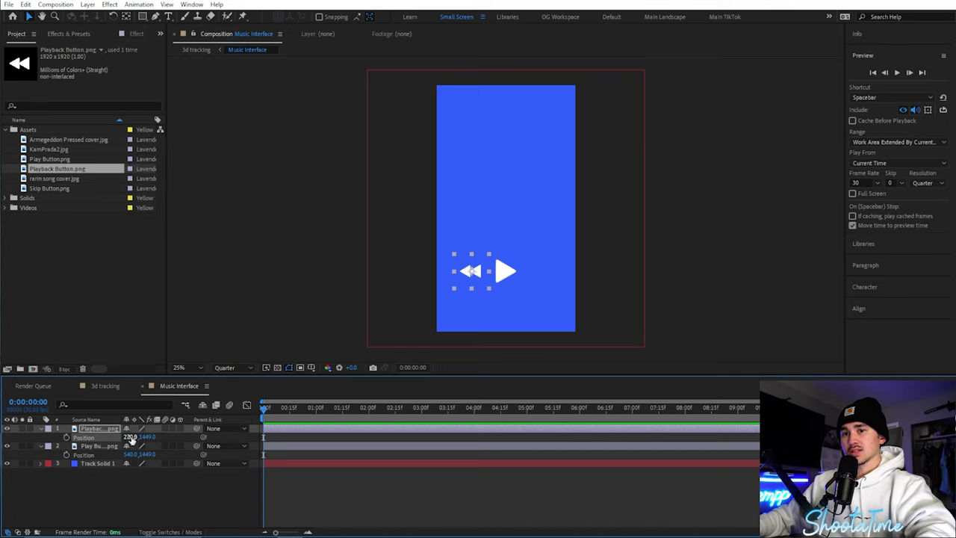
# Add Skip Button.png as the uppermost layer and set its scale to 14%
pyautogui.moveTo(50, 189); pyautogui.dragTo(273, 432)
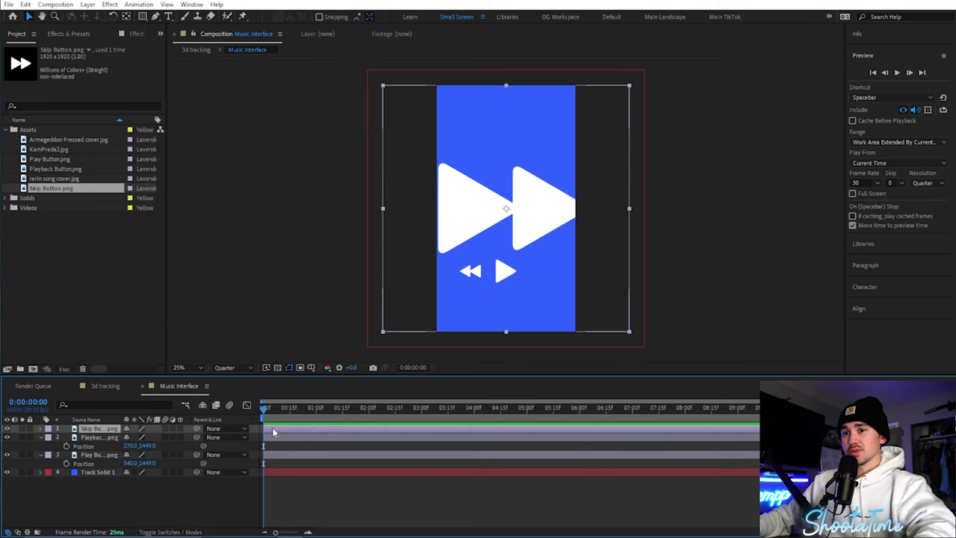
pyautogui.press('s')
pyautogui.click(155, 437)
pyautogui.write('14')
pyautogui.press('Return')
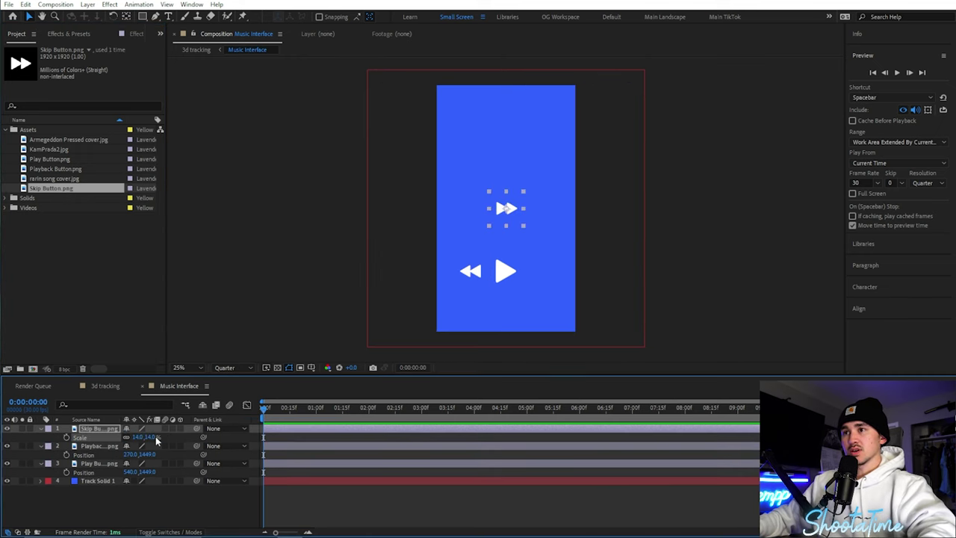
# Set the skip button's position to 810, 1449
pyautogui.write('p')
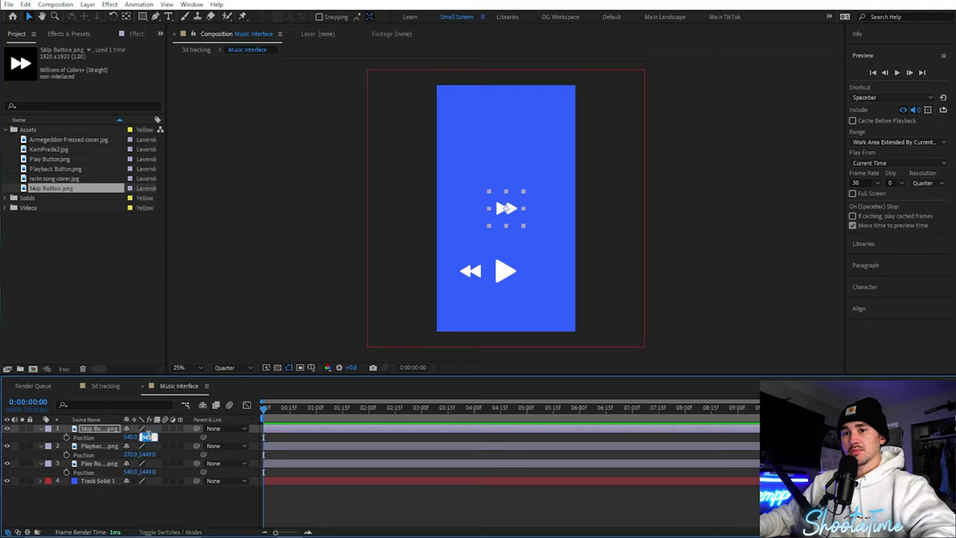
pyautogui.write('1449')
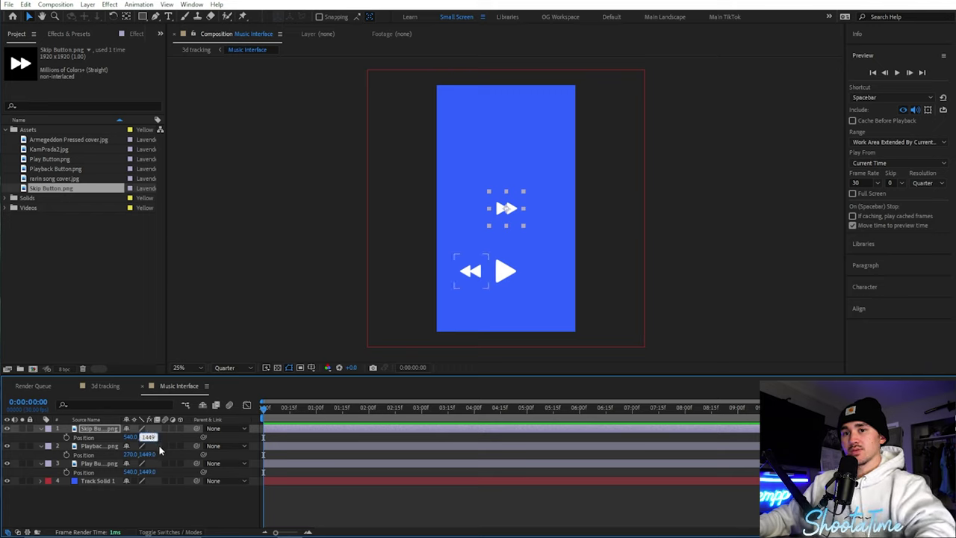
pyautogui.press('Return')
pyautogui.click(133, 437)
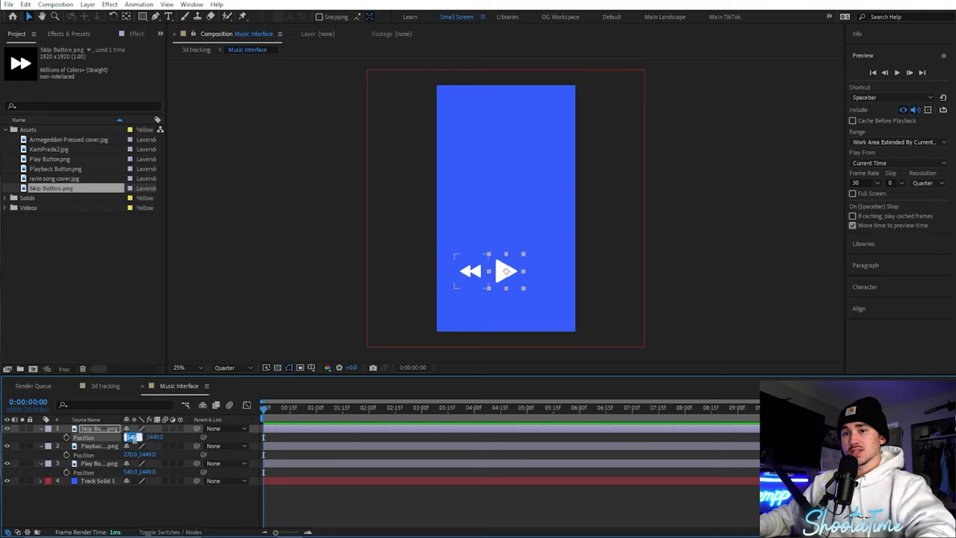
pyautogui.write('810')
pyautogui.press('Return')
pyautogui.click(458, 326)
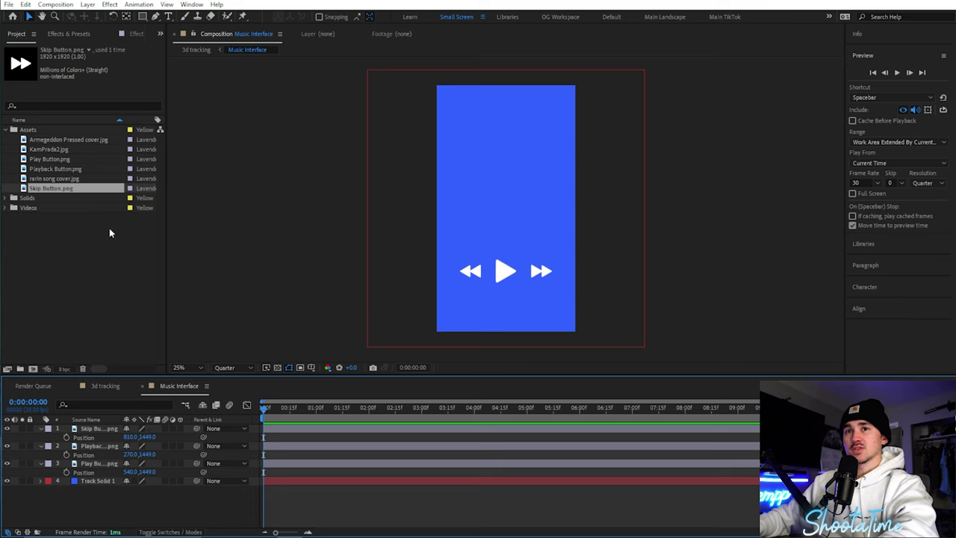
# Create a white 1080 × 1080 px solid named Song Covers in the Music Interface composition
pyautogui.rightClick(270, 502)
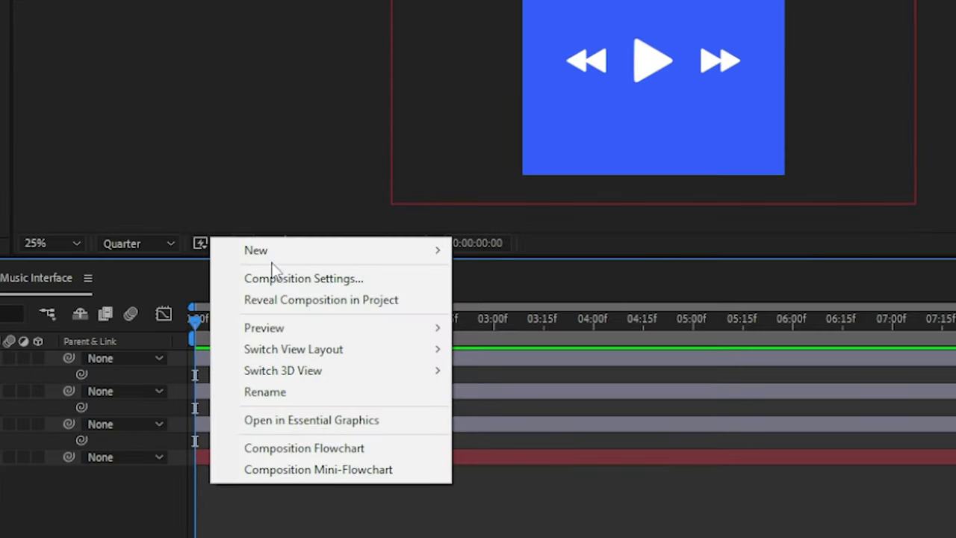
pyautogui.moveTo(305, 376)
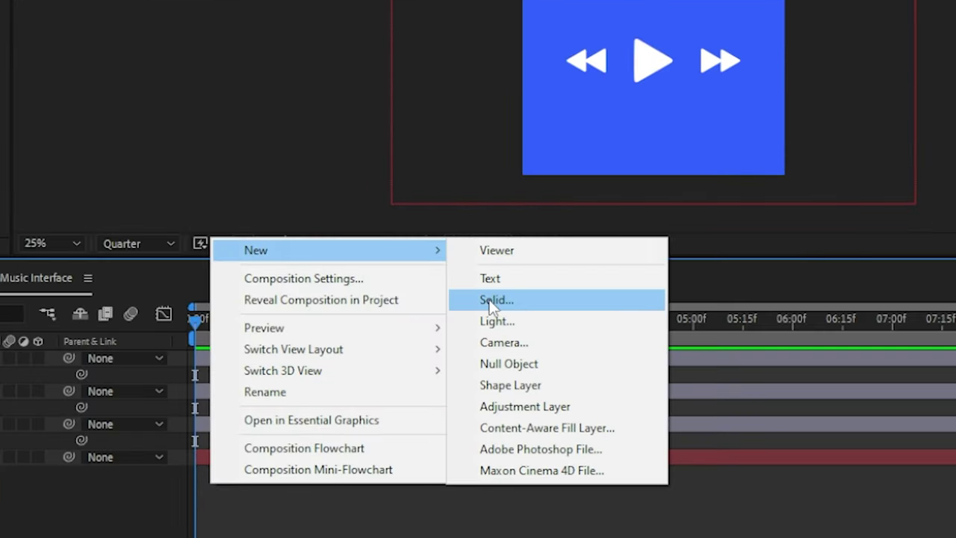
pyautogui.click(491, 302)
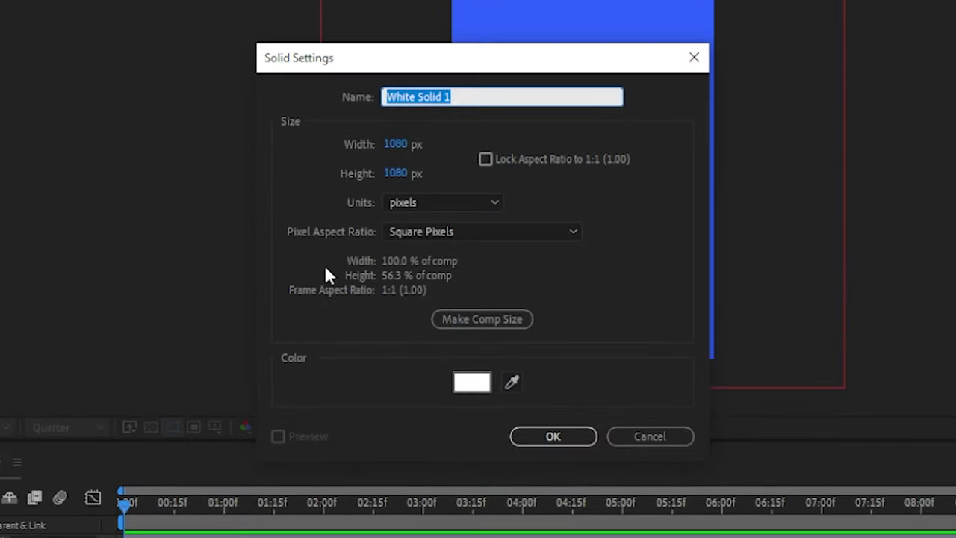
pyautogui.press('BackSpace')
pyautogui.write('Song Covers')
pyautogui.click(553, 436)
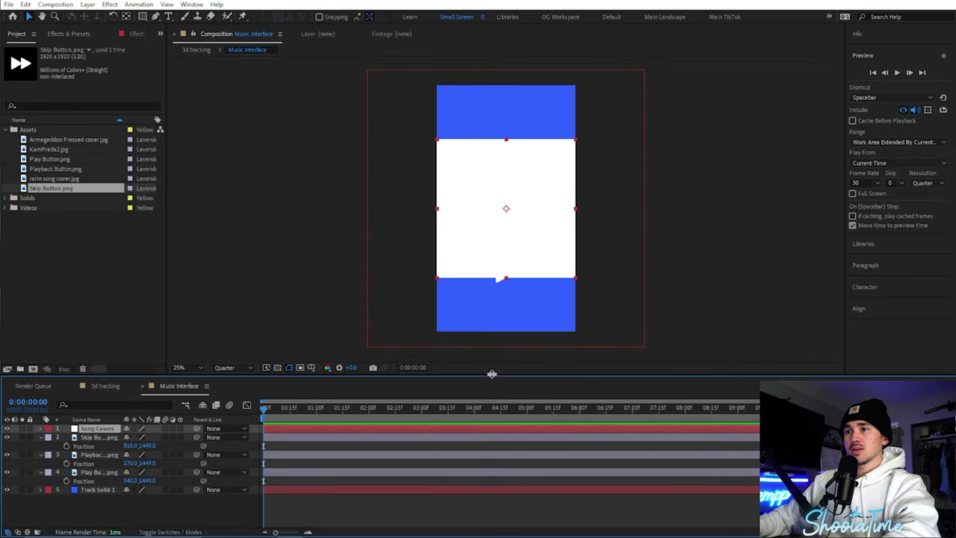
# Move the Song Covers solid up above the playback buttons and set its scale to 84%
pyautogui.press('p')
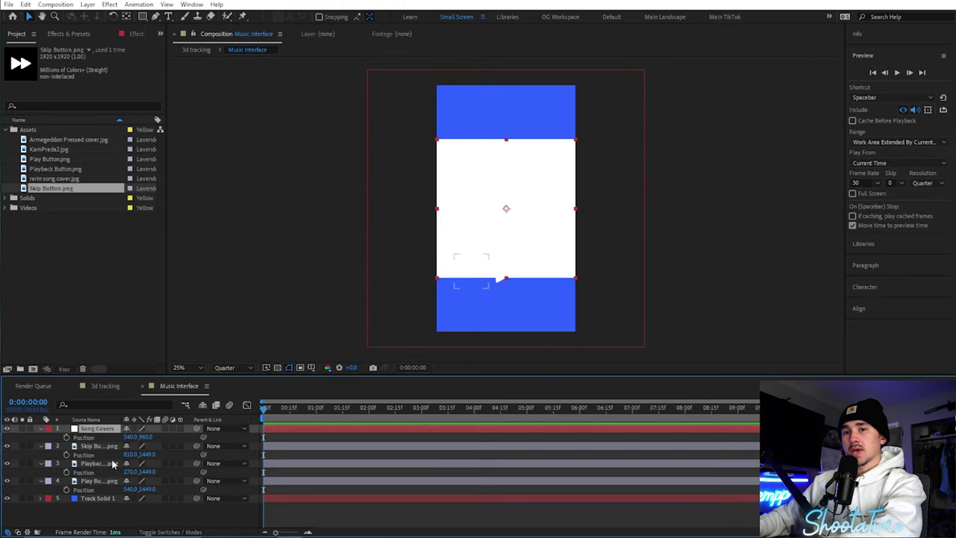
pyautogui.moveTo(144, 441)
pyautogui.mouseDown()
pyautogui.moveTo(105, 450)
pyautogui.moveTo(150, 437)
pyautogui.mouseUp()
pyautogui.press('s')
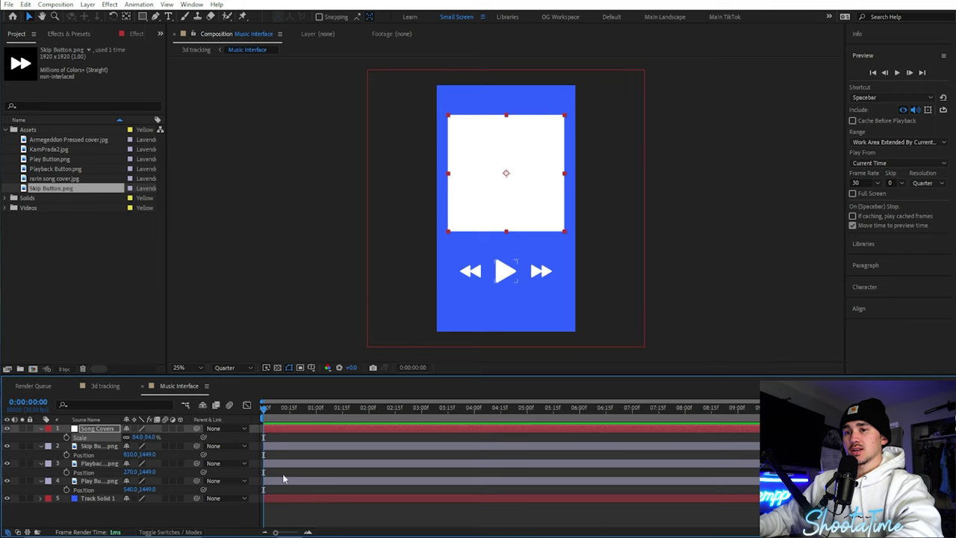
pyautogui.click(283, 474)
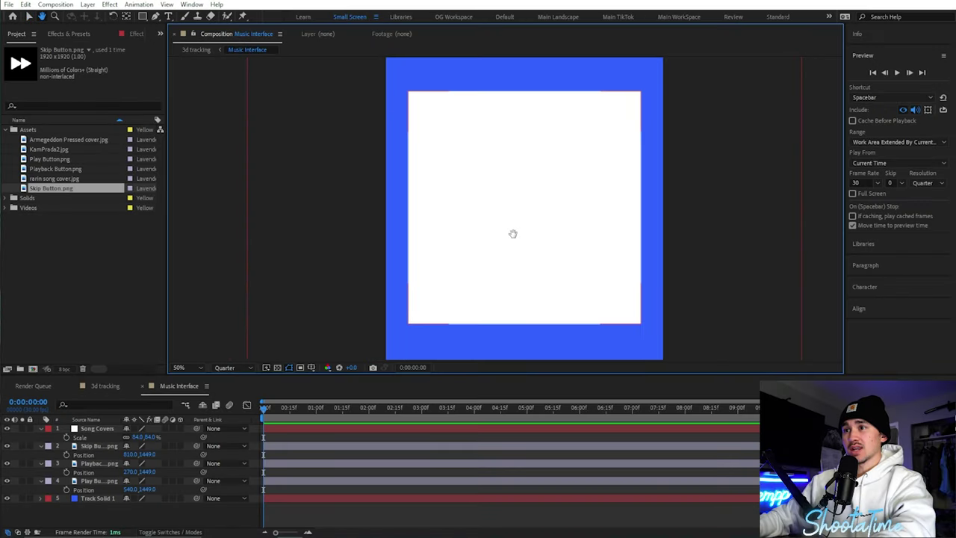
# Mask the Song Covers solid with a rounded rectangle drawn from corner to corner
pyautogui.press('v')
pyautogui.click(272, 429)
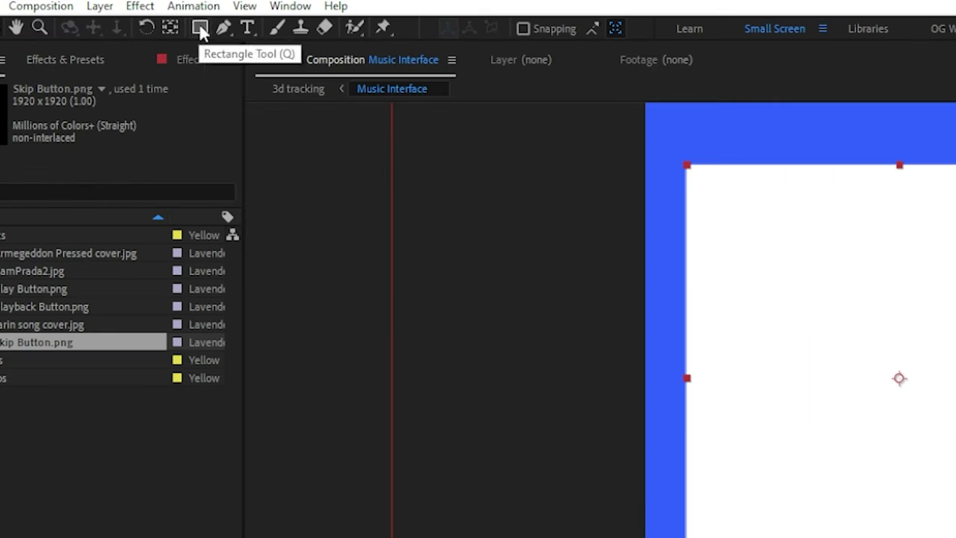
pyautogui.click(200, 30)
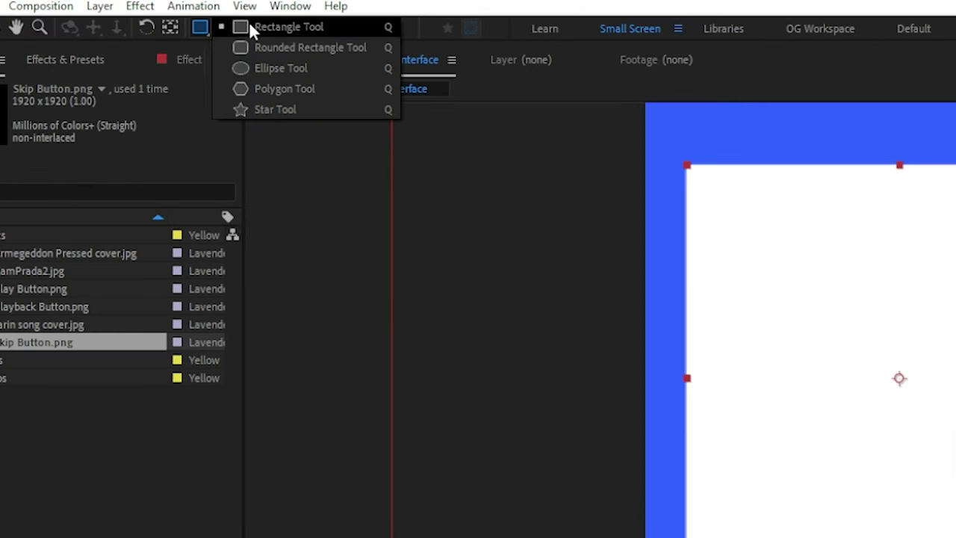
pyautogui.click(293, 47)
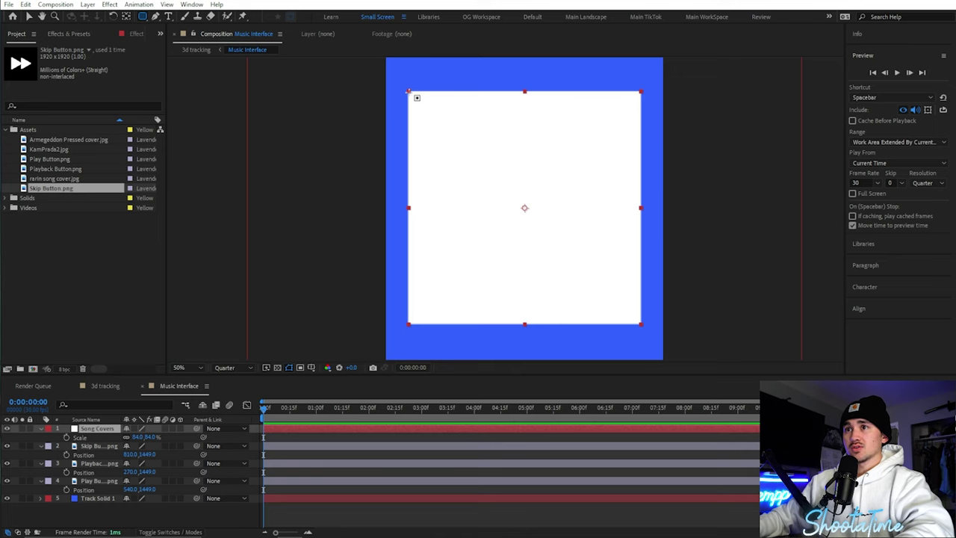
pyautogui.moveTo(408, 90)
pyautogui.mouseDown()
pyautogui.moveTo(650, 333)
pyautogui.moveTo(637, 322)
pyautogui.mouseUp()
pyautogui.press('v')
pyautogui.hotkey('shift', '/')
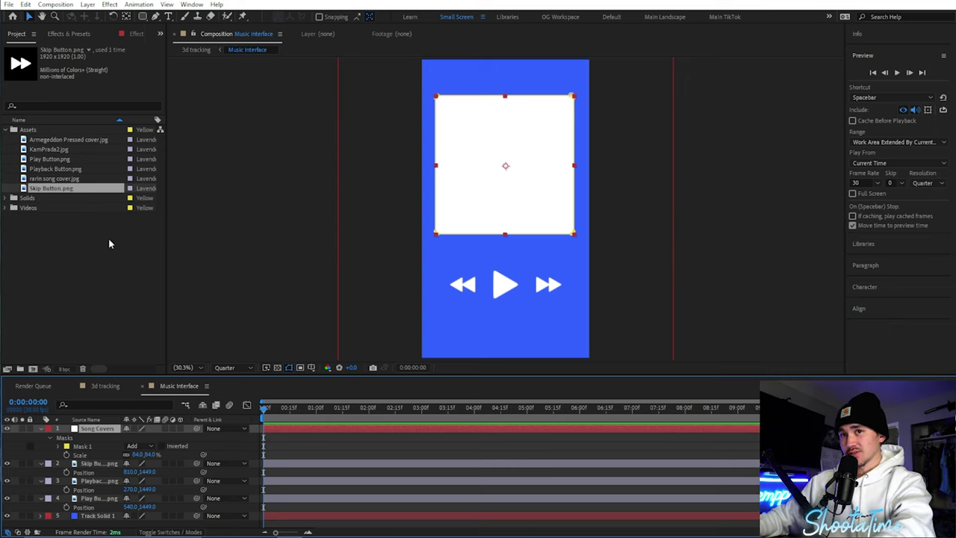
# Pre-compose the Song Covers layer as Song Covers, leaving all attributes in Music Interface
pyautogui.rightClick(268, 432)
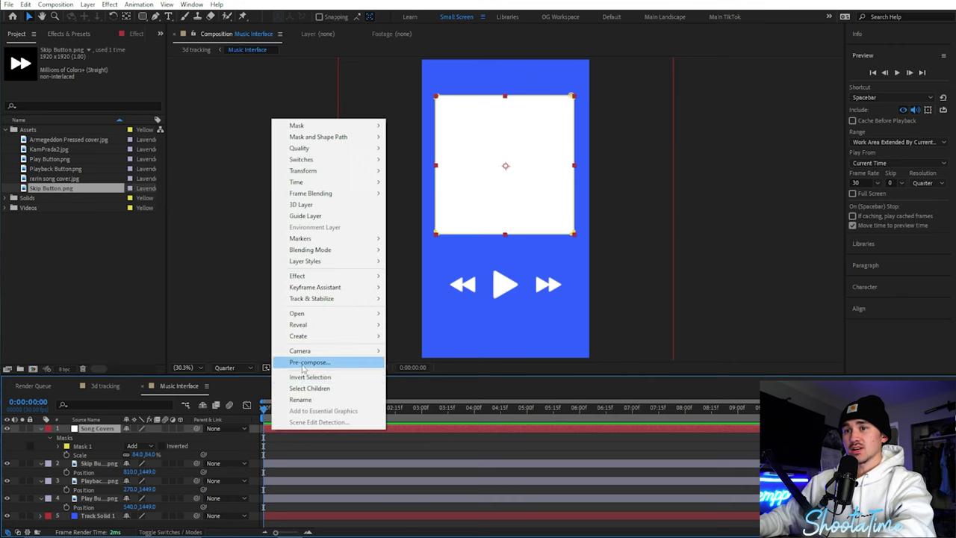
pyautogui.click(303, 363)
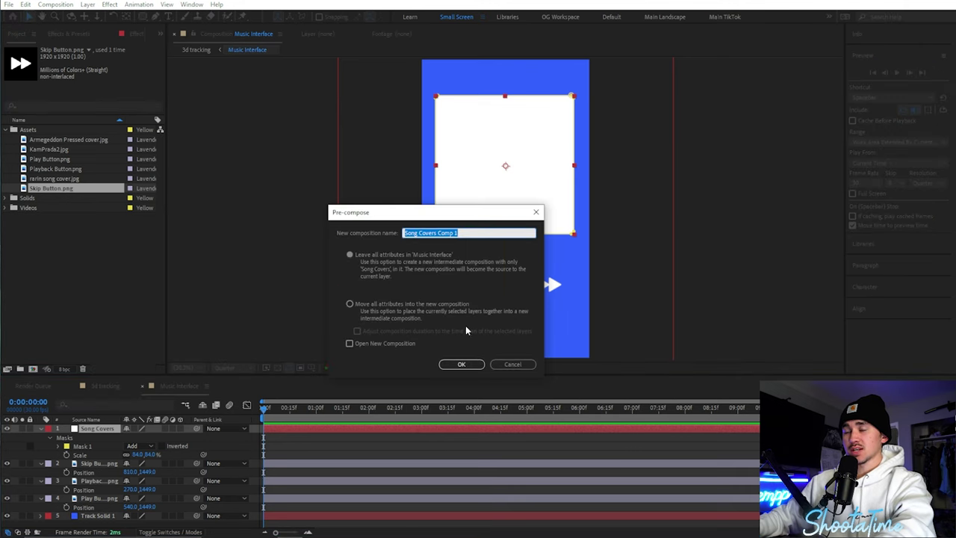
pyautogui.click(461, 363)
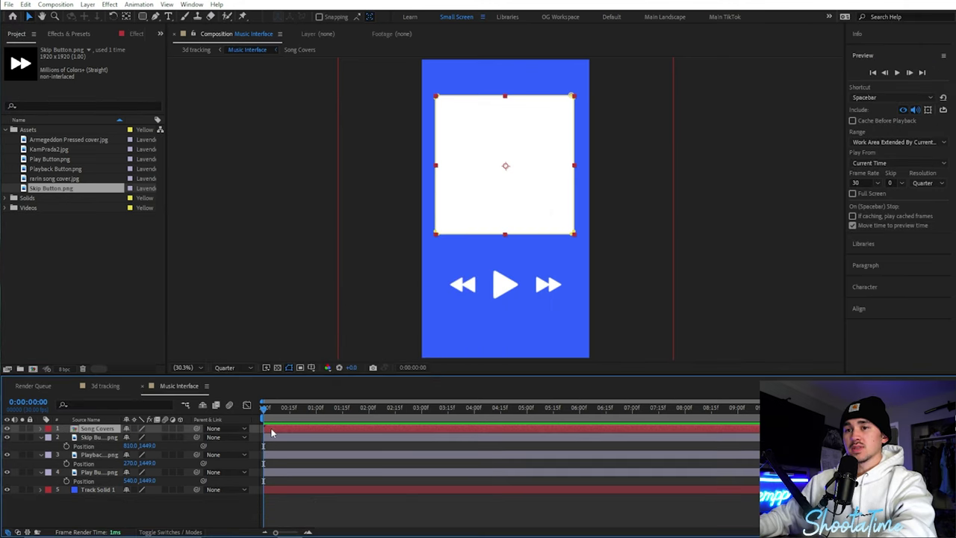
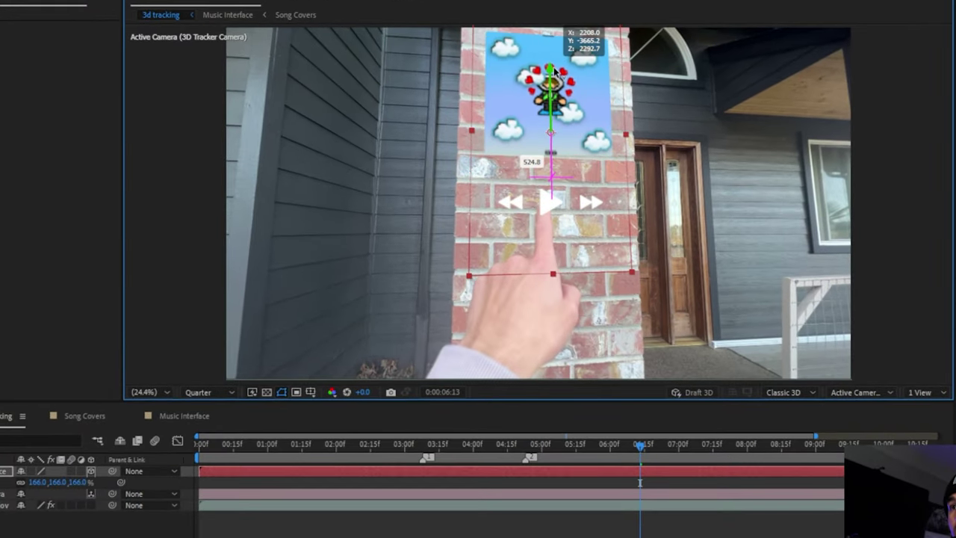
# Shift the Music Interface layer horizontally to centre it on the brick pillar and add a marker at 0:00:06:12, where the finger taps play
pyautogui.press('w')
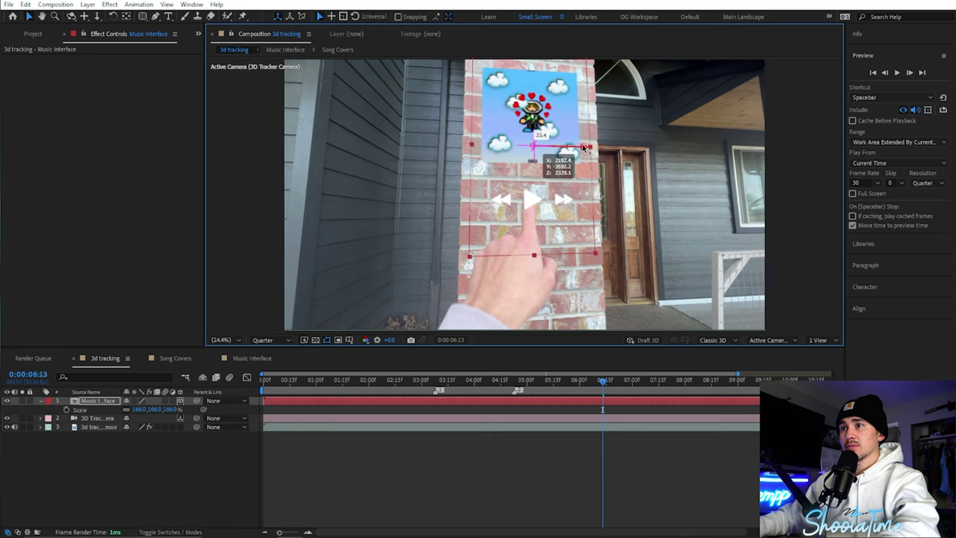
pyautogui.click(630, 480)
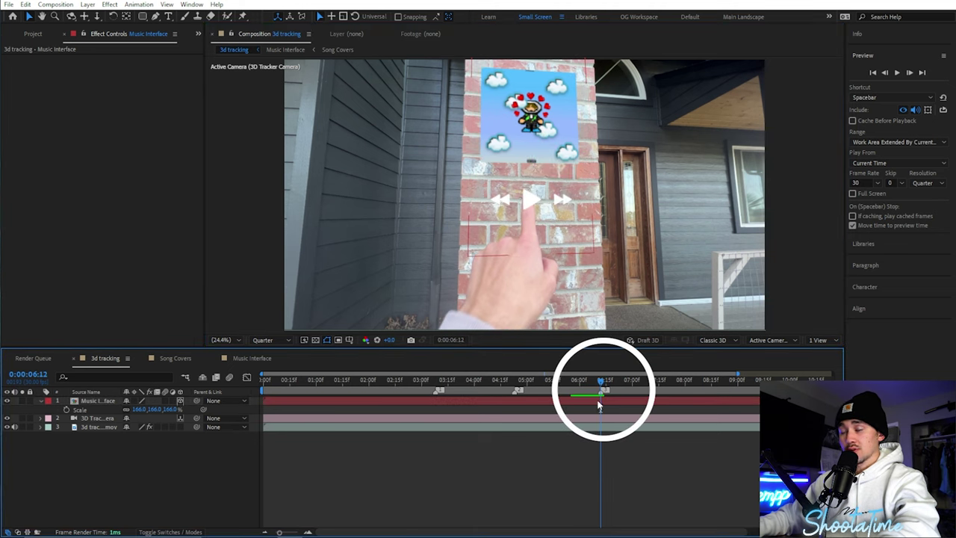
# In the Music Interface composition, cut the Play Button layer so it ends at 0:00:06:12 and mark that time
pyautogui.click(241, 360)
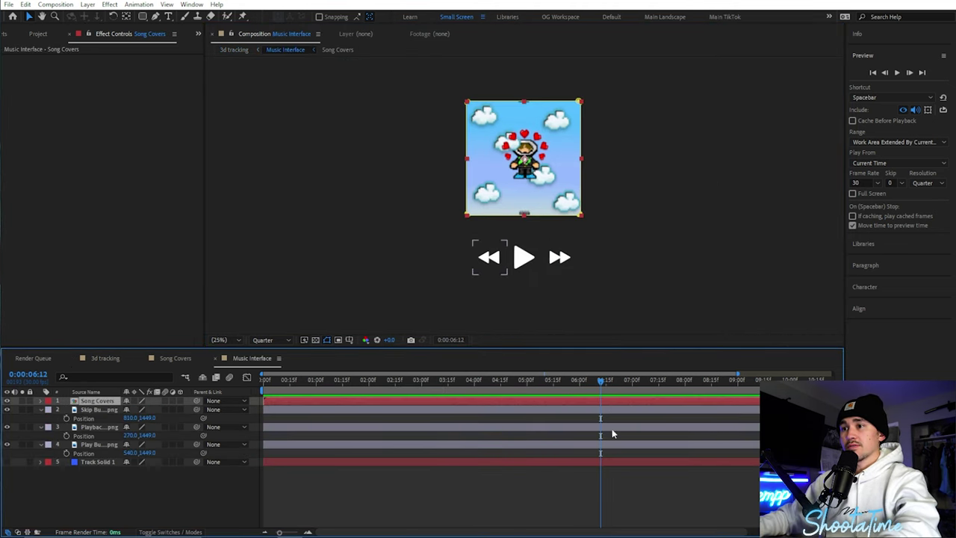
pyautogui.click(96, 427)
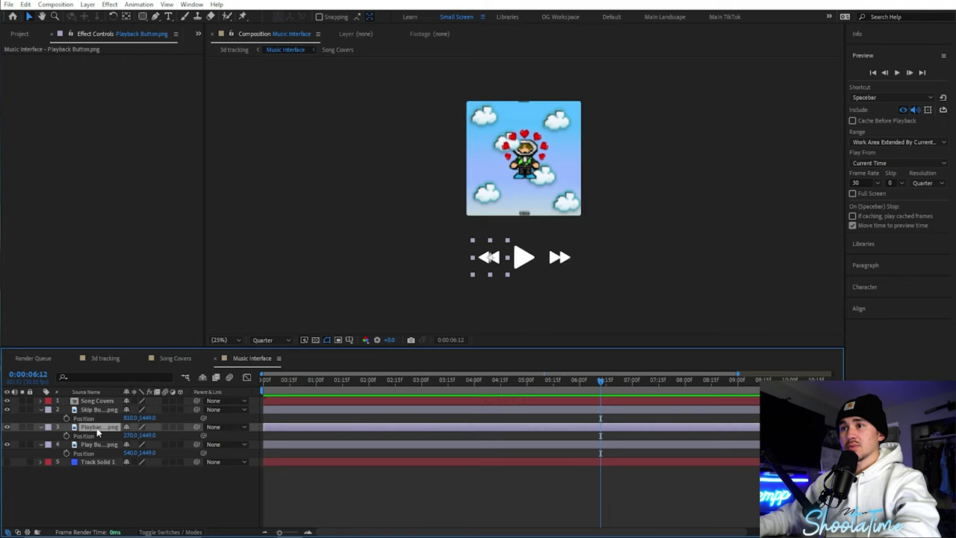
pyautogui.click(610, 445)
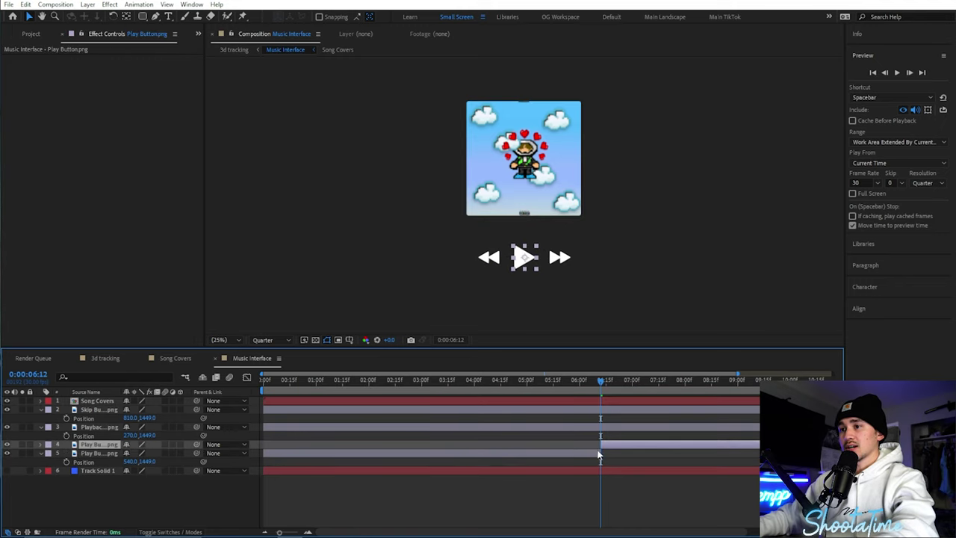
pyautogui.hotkey('alt', ']')
pyautogui.hscroll(3, 560, 441)
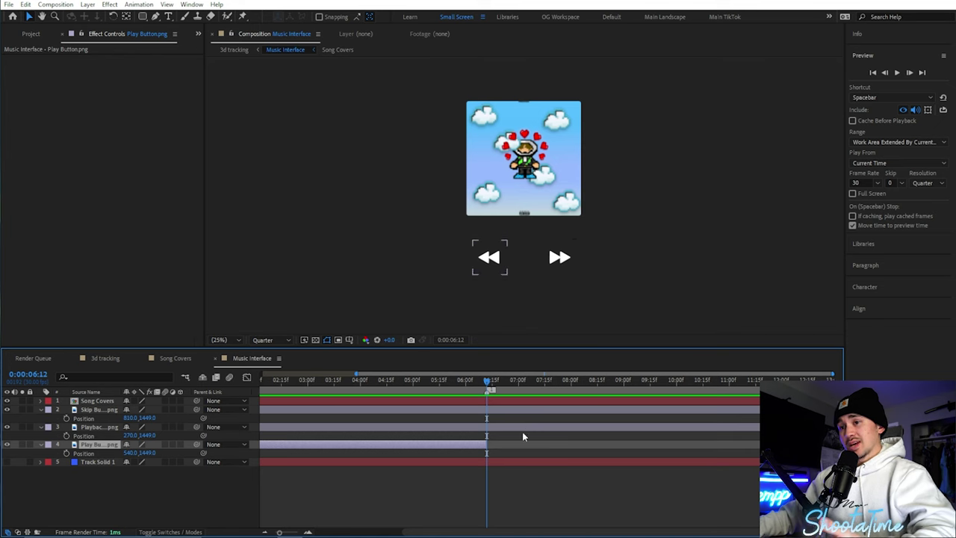
# Add Pause Button.png directly above the Play Button layer, starting at 0:00:06:12, and set its position to 540, 1449
pyautogui.click(303, 315)
pyautogui.hotkey('ctrl', '0')
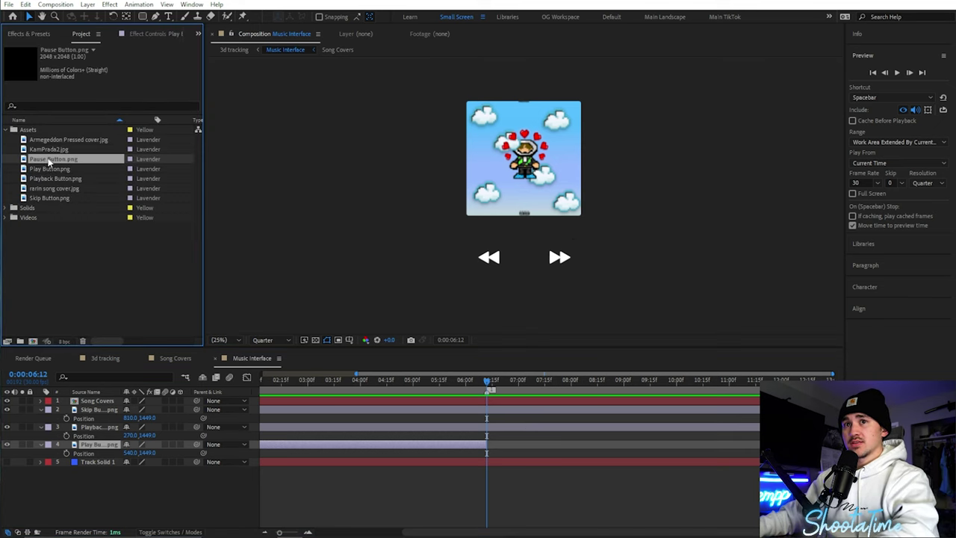
pyautogui.moveTo(77, 169); pyautogui.dragTo(489, 448)
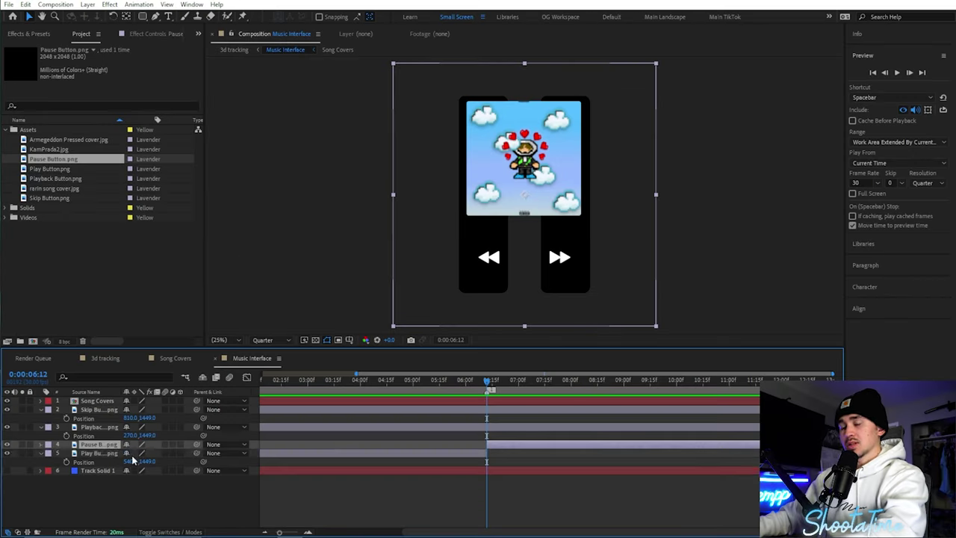
pyautogui.press('p')
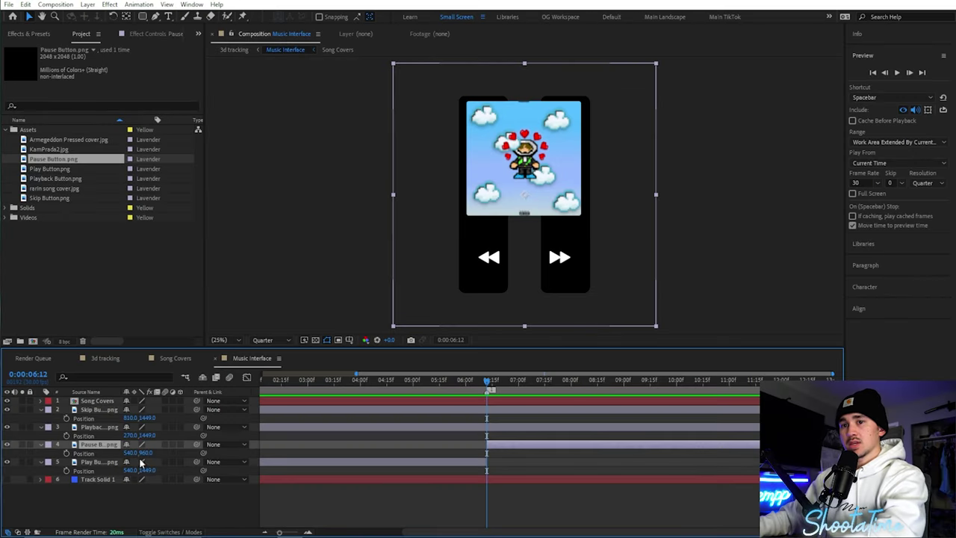
pyautogui.click(145, 454)
pyautogui.write('1449')
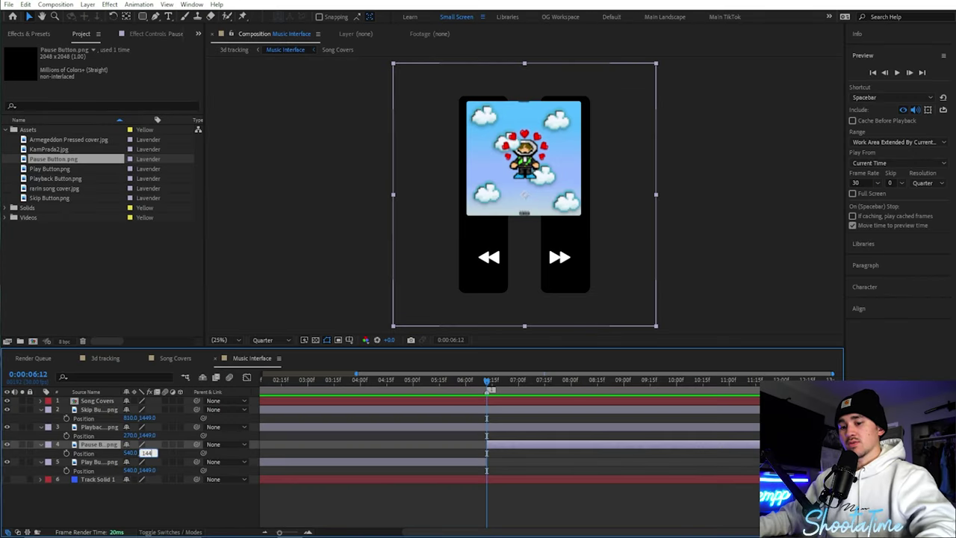
pyautogui.press('Return')
# Set the pause button's scale to 12%
pyautogui.press('s')
pyautogui.moveTo(157, 452); pyautogui.dragTo(94, 452)
pyautogui.scroll(2, 490, 299)
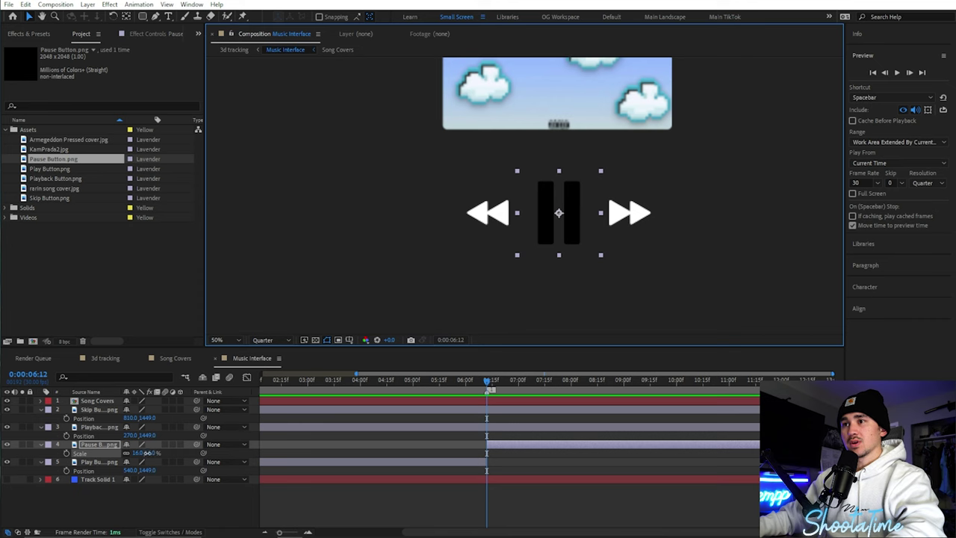
pyautogui.moveTo(148, 452); pyautogui.dragTo(139, 452)
# Apply the Fill effect to the pause button and set its colour to white (ffffff)
pyautogui.click(157, 36)
pyautogui.hotkey('ctrl', '5')
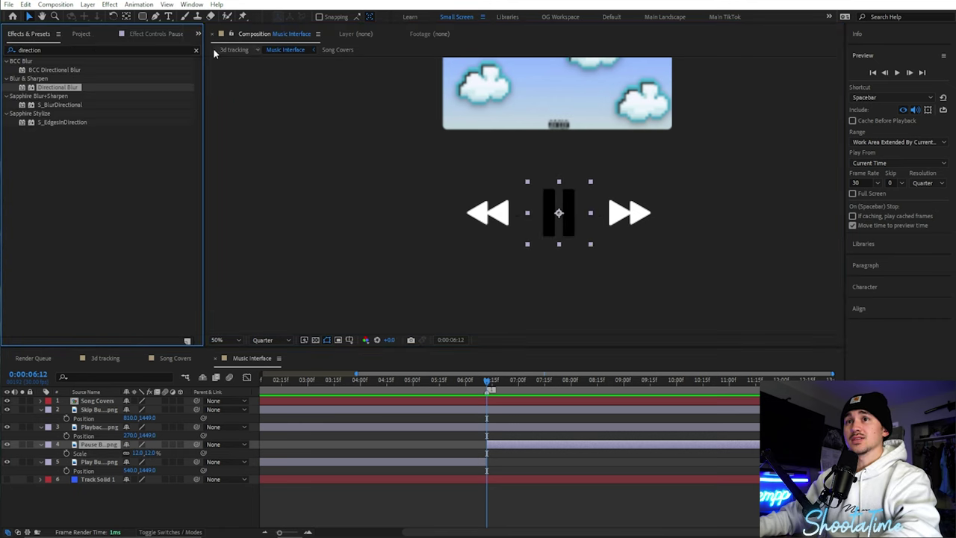
pyautogui.write('fill')
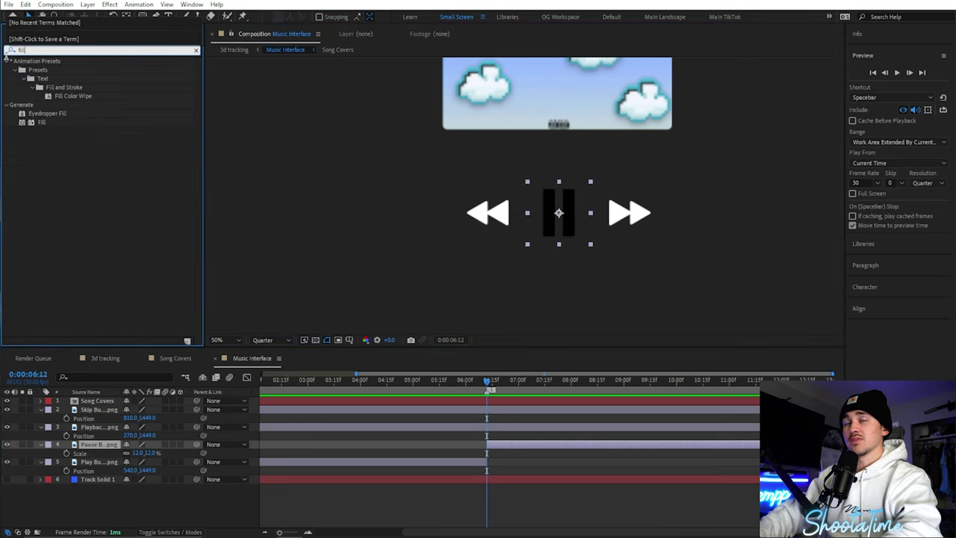
pyautogui.click(42, 123)
pyautogui.moveTo(42, 124); pyautogui.dragTo(496, 445)
pyautogui.click(118, 86)
pyautogui.write('ffffff')
pyautogui.click(602, 125)
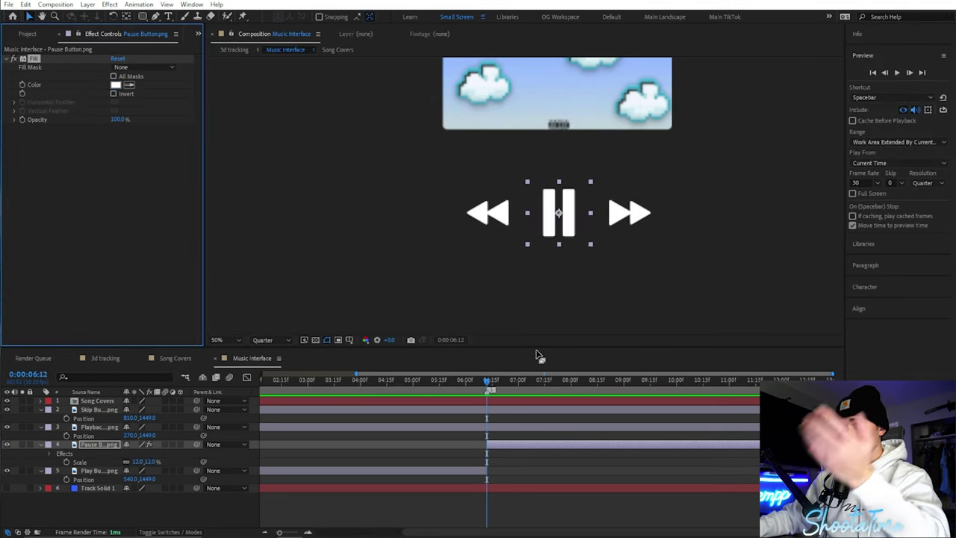
# Keyframe the play button's scale from 35% at 0:00:06:00 down to 4% at 0:00:06:11
pyautogui.scroll(3, 521, 463)
pyautogui.click(519, 471)
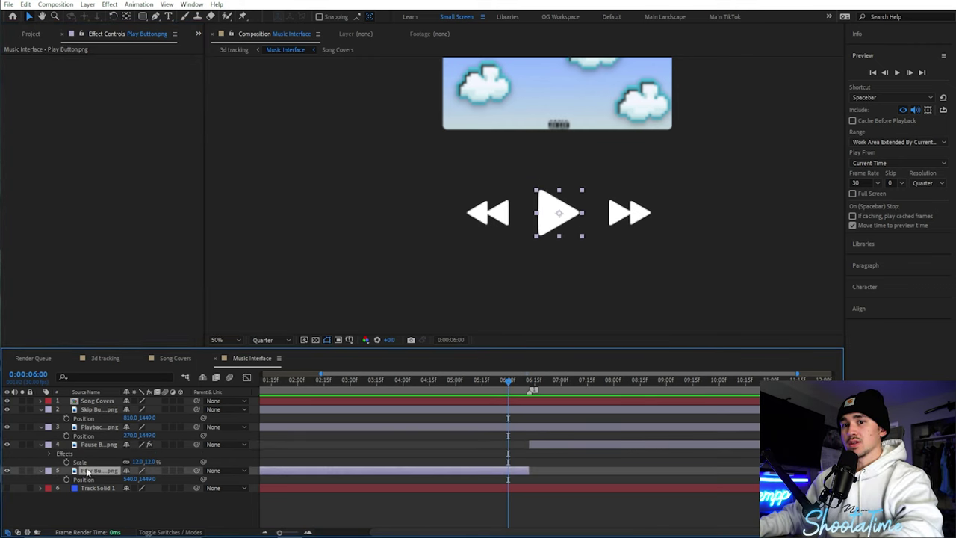
pyautogui.scroll(2, 465, 442)
pyautogui.press('s')
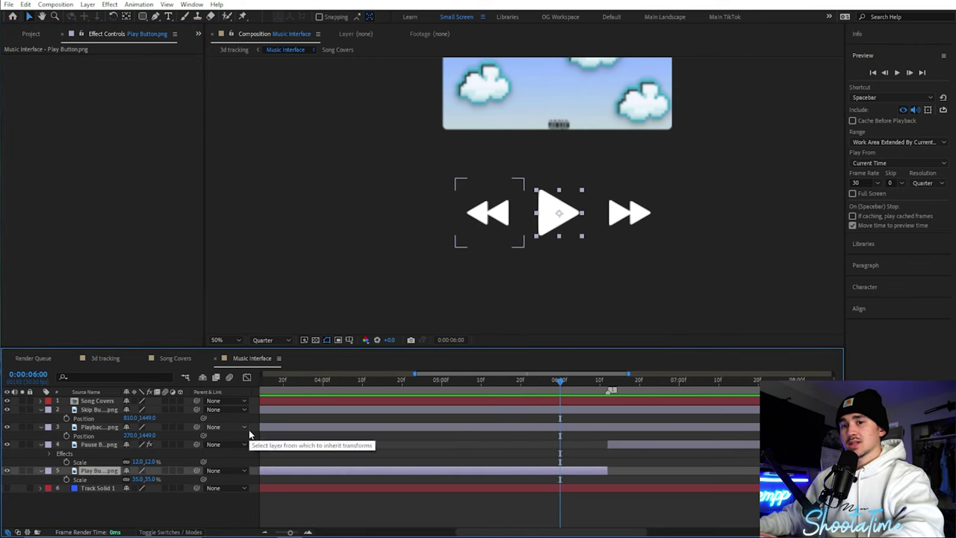
pyautogui.click(66, 479)
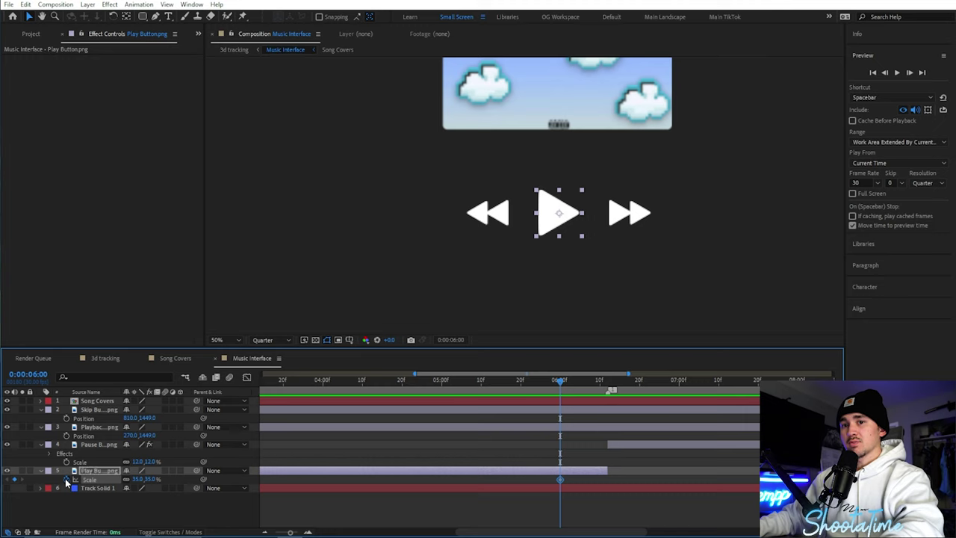
pyautogui.moveTo(598, 382); pyautogui.dragTo(603, 381)
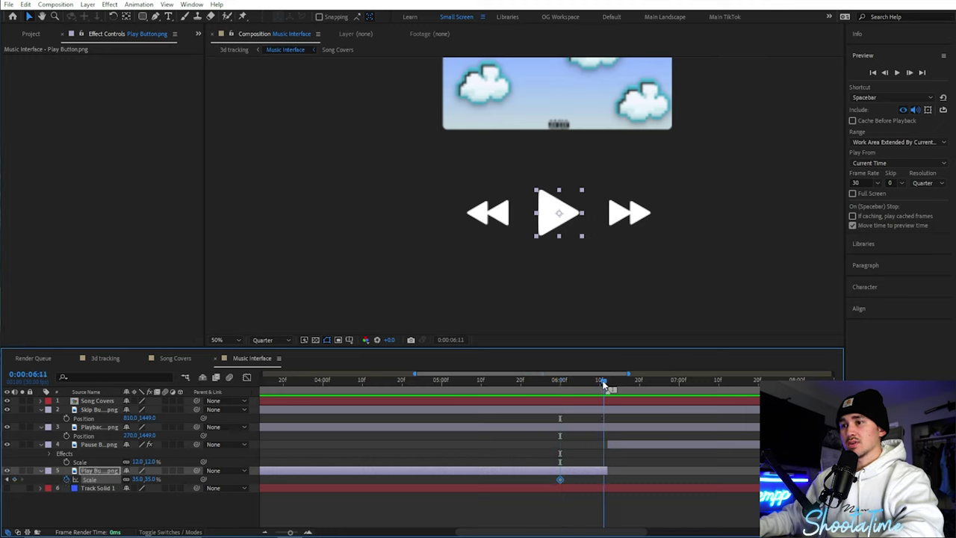
pyautogui.moveTo(152, 478); pyautogui.dragTo(149, 479)
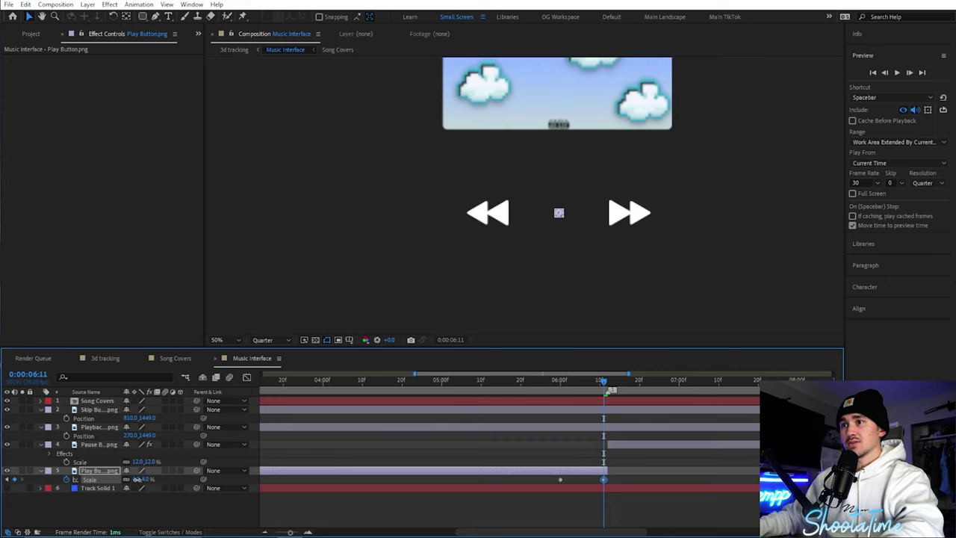
# Ease the play button's scale keyframes and reshape their speed graph so the shrink starts slowly and peaks near its end
pyautogui.hscroll(3, 416, 490)
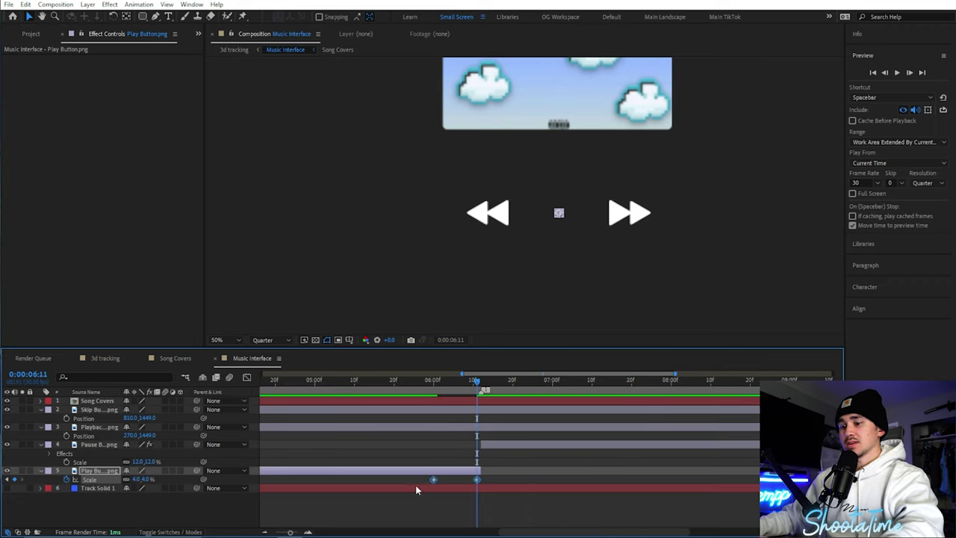
pyautogui.click(247, 378)
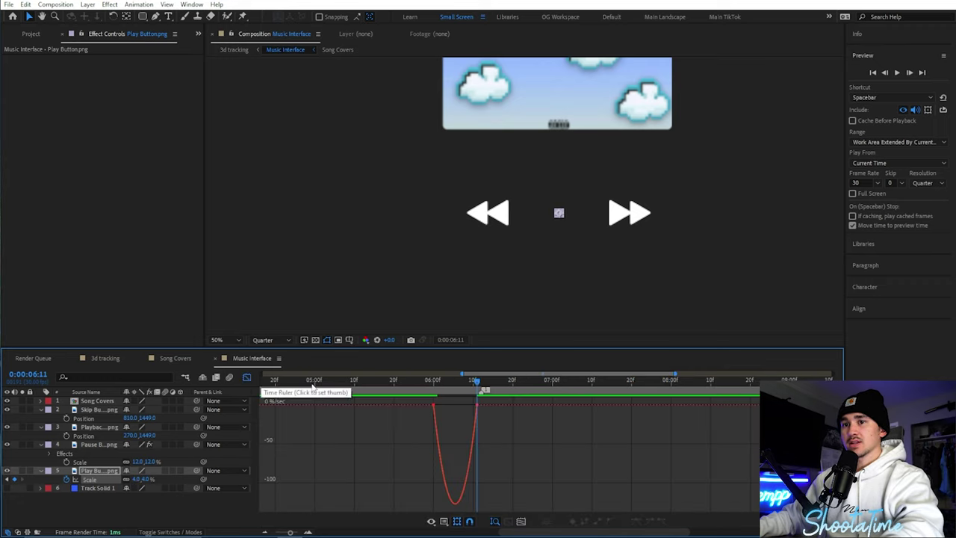
pyautogui.click(434, 405)
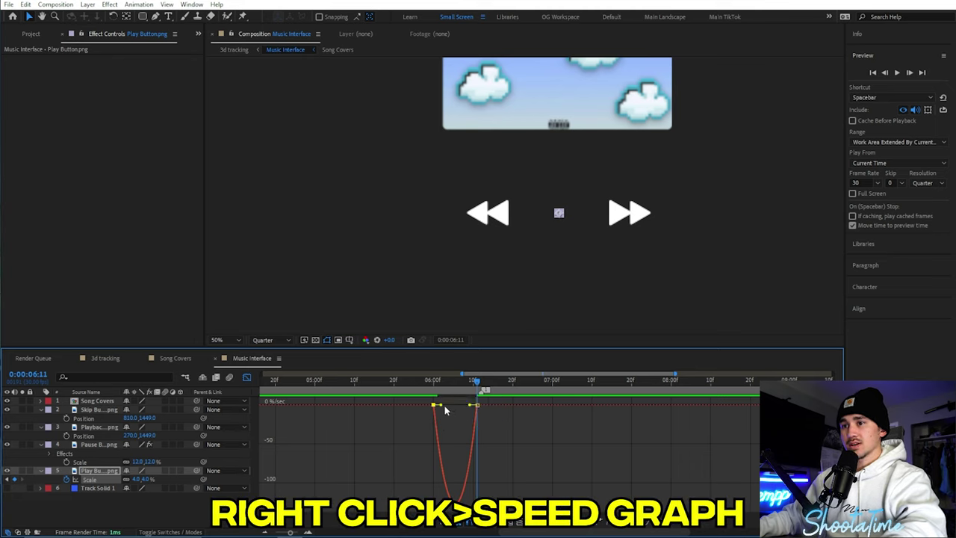
pyautogui.moveTo(441, 407); pyautogui.dragTo(475, 405)
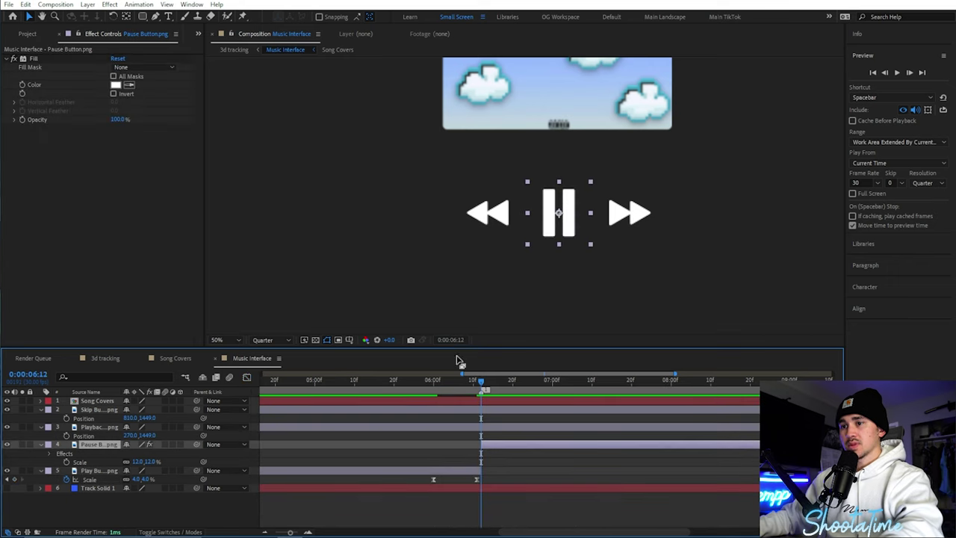
# Keyframe the pause button's scale to grow from 3% at 0:00:06:12 to 12% at about 0:00:06:22
pyautogui.click(67, 461)
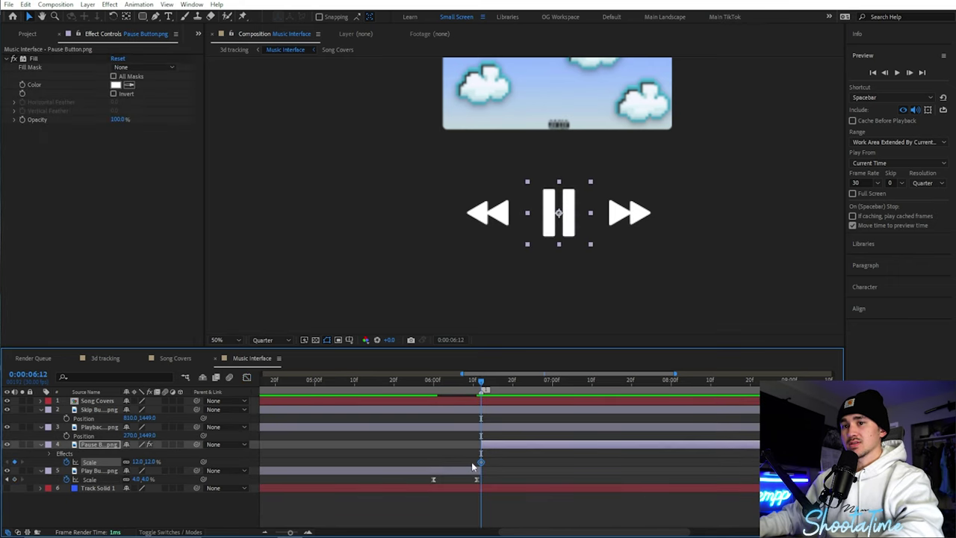
pyautogui.moveTo(482, 462); pyautogui.dragTo(520, 461)
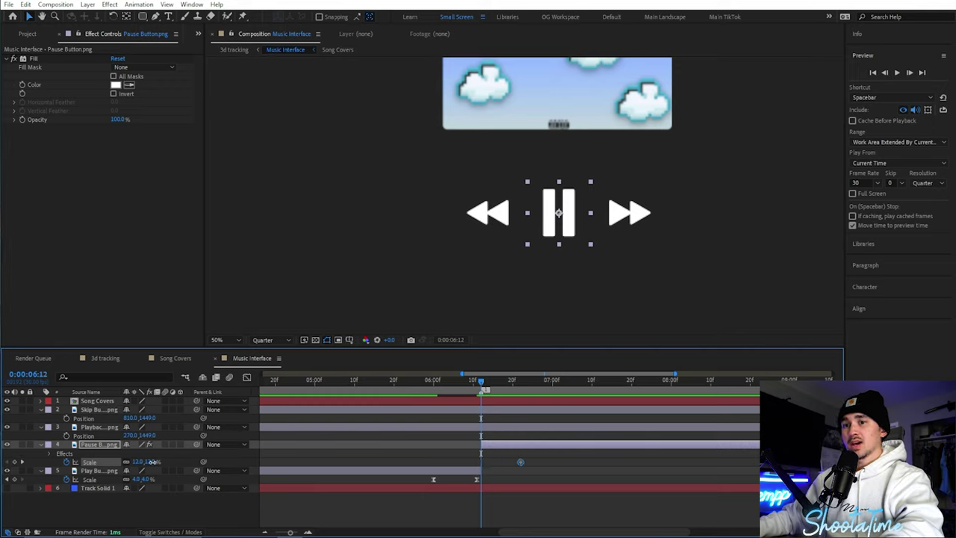
pyautogui.moveTo(153, 462); pyautogui.dragTo(149, 462)
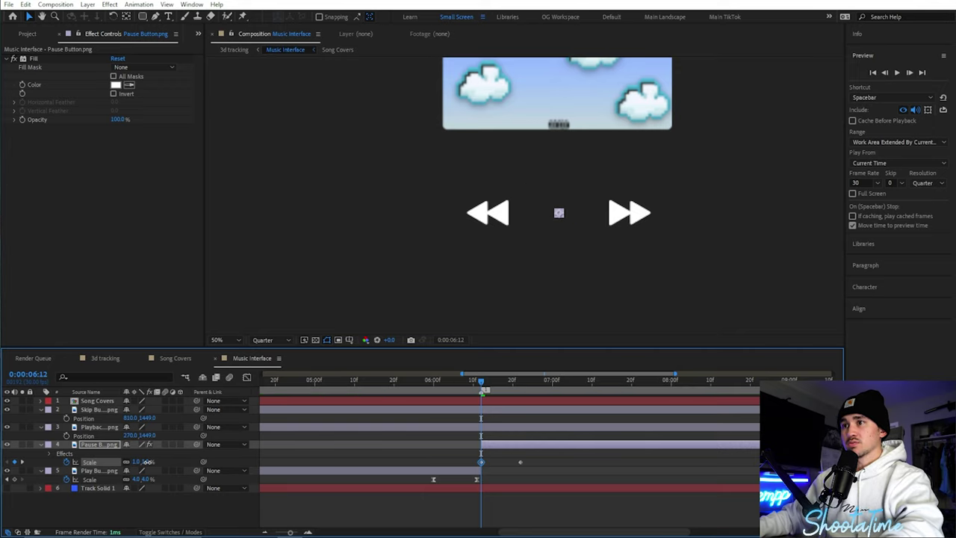
# Ease the pause button's scale keyframes and reshape their speed graph so the growth is fastest at the start and slows out
pyautogui.moveTo(526, 457); pyautogui.dragTo(449, 466)
pyautogui.click(247, 377)
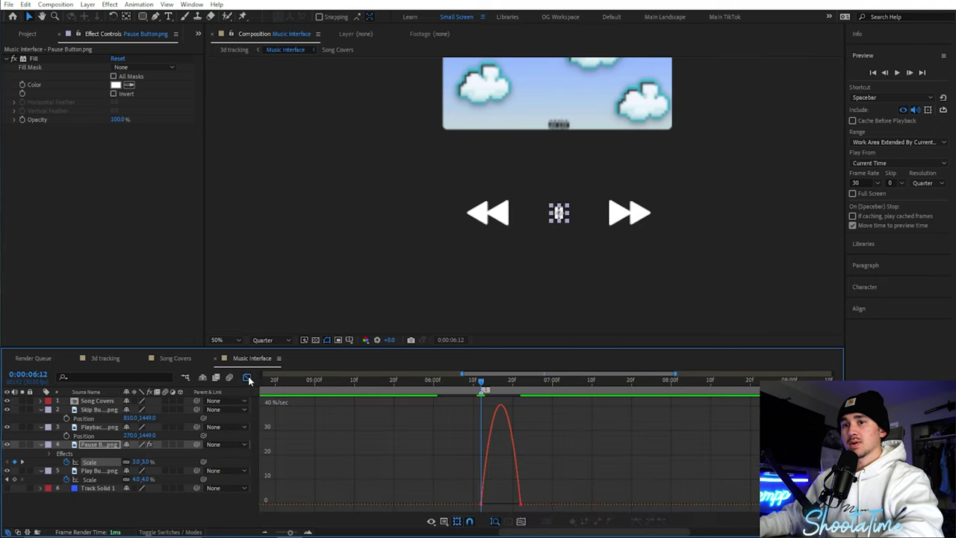
pyautogui.click(485, 506)
pyautogui.moveTo(492, 505); pyautogui.dragTo(469, 477)
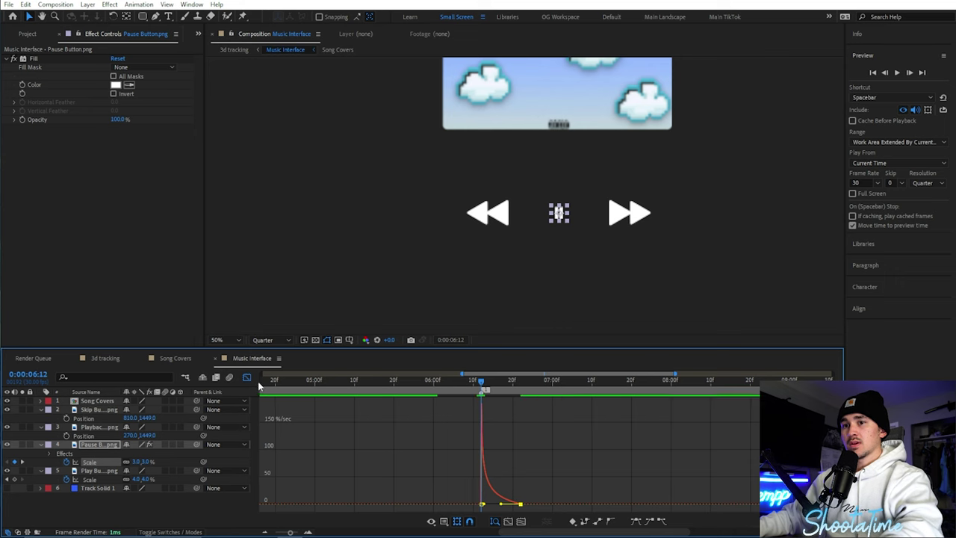
pyautogui.hotkey('shift', 'F3')
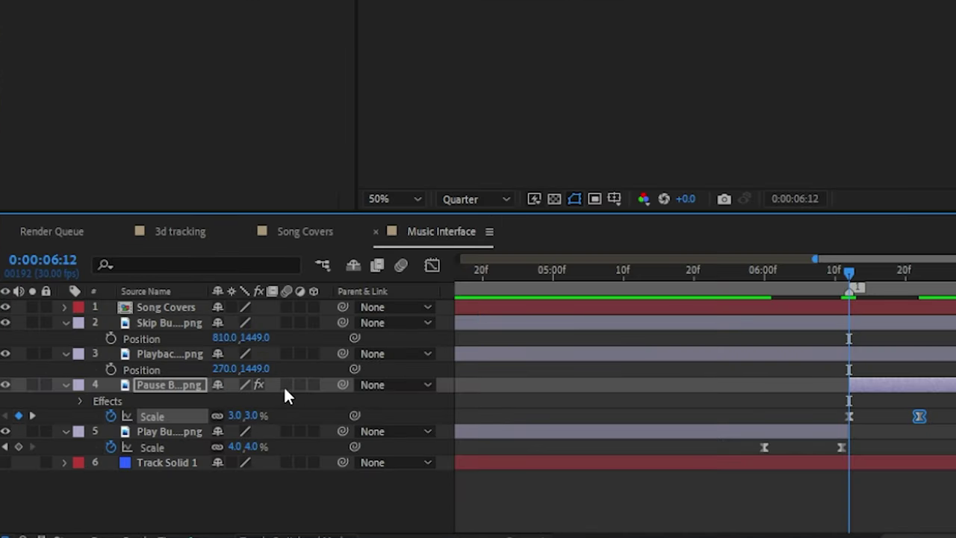
# Enable motion blur for the pause and play button layers and preview the transition between them
pyautogui.click(286, 384)
pyautogui.click(287, 431)
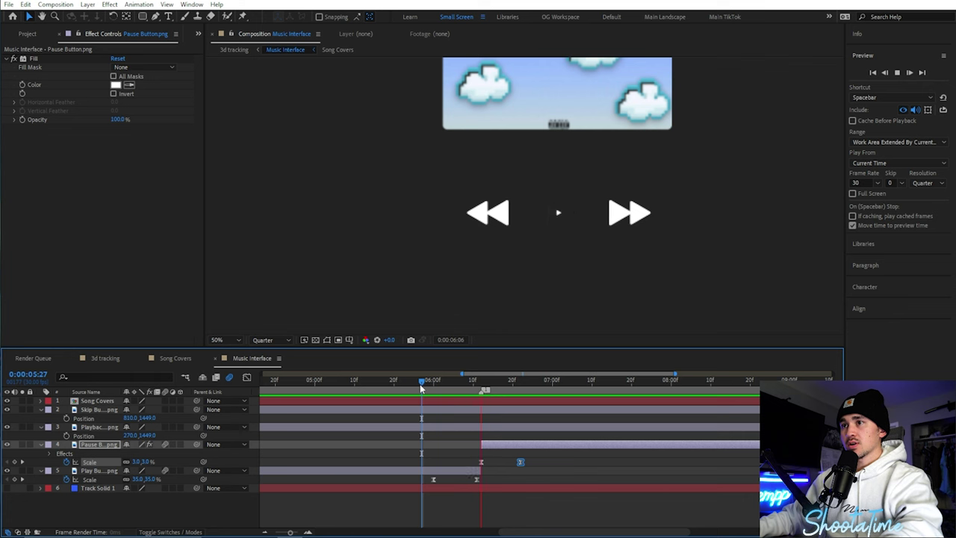
pyautogui.press('space')
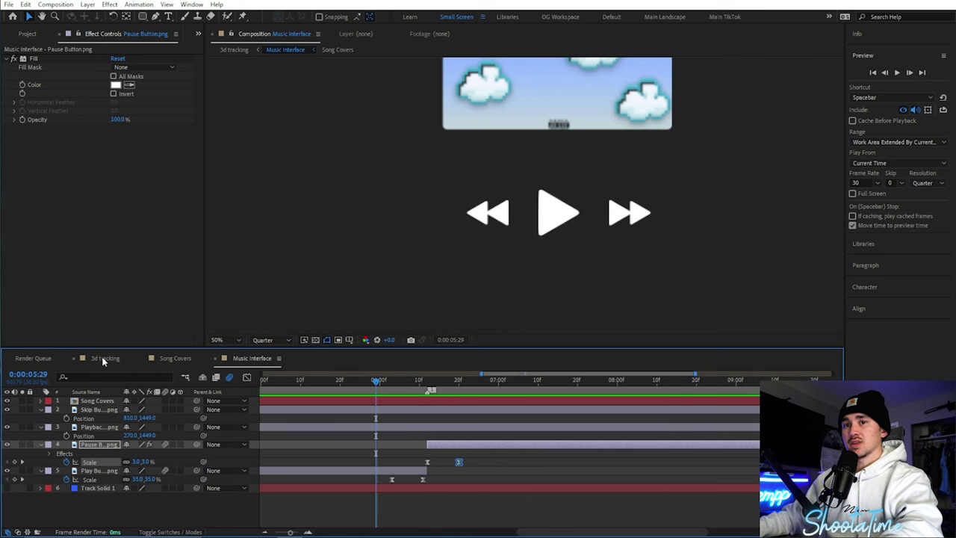
# Play the 3d tracking composition from 0:00:02:06 to check how the hand and the interface overlap
pyautogui.click(101, 357)
pyautogui.click(380, 381)
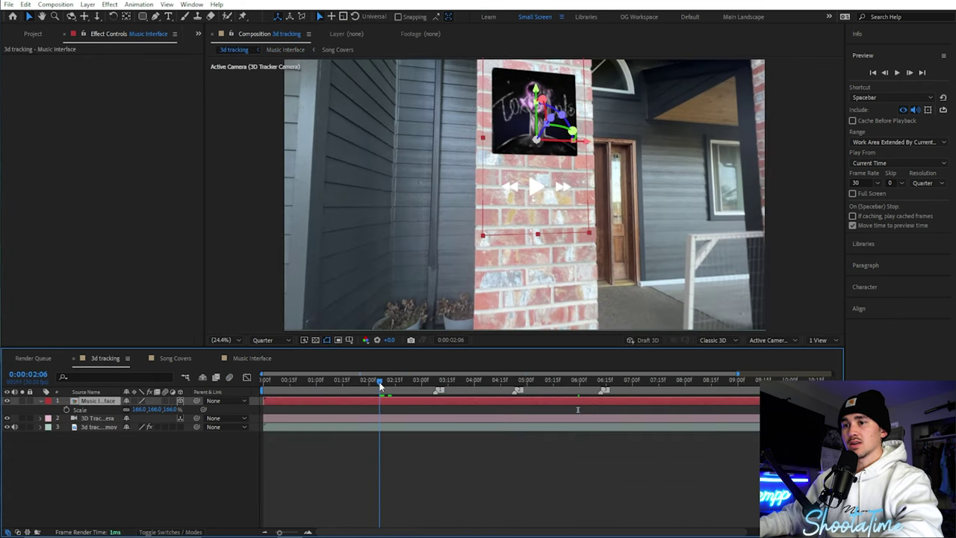
pyautogui.press('space')
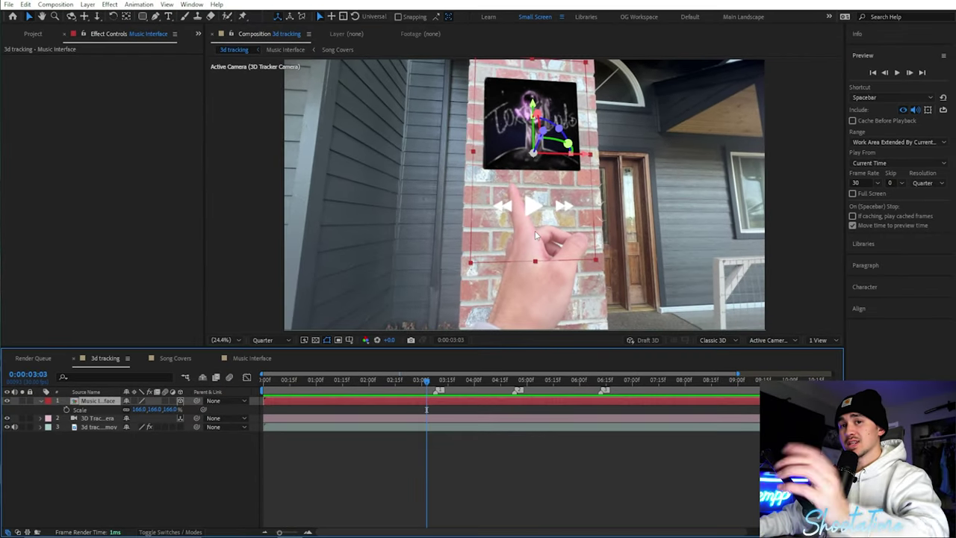
# Duplicate the 3d tracking.mov layer, place the copy above the Music Interface layer and rename it "hand"
pyautogui.click(399, 428)
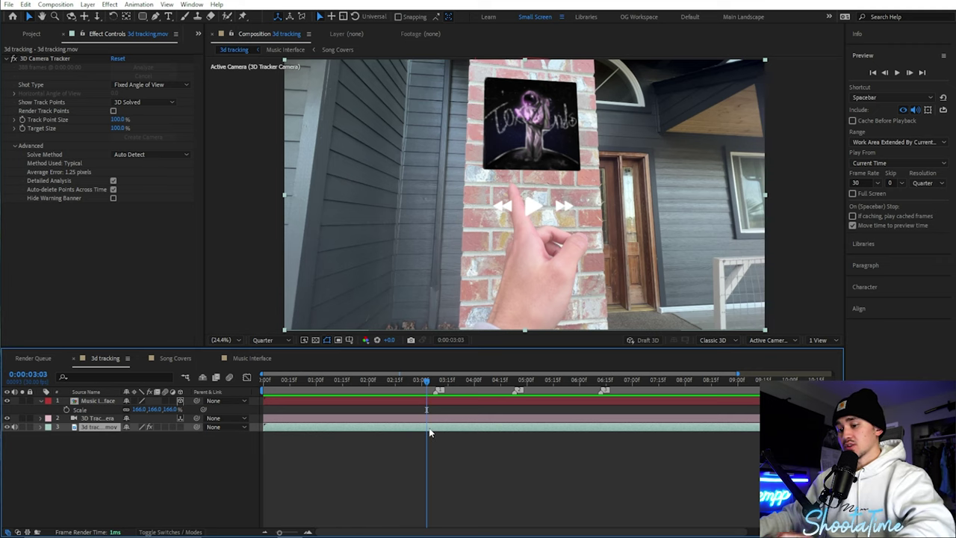
pyautogui.hotkey('ctrl', 'd')
pyautogui.moveTo(98, 426); pyautogui.dragTo(94, 402)
pyautogui.rightClick(93, 402)
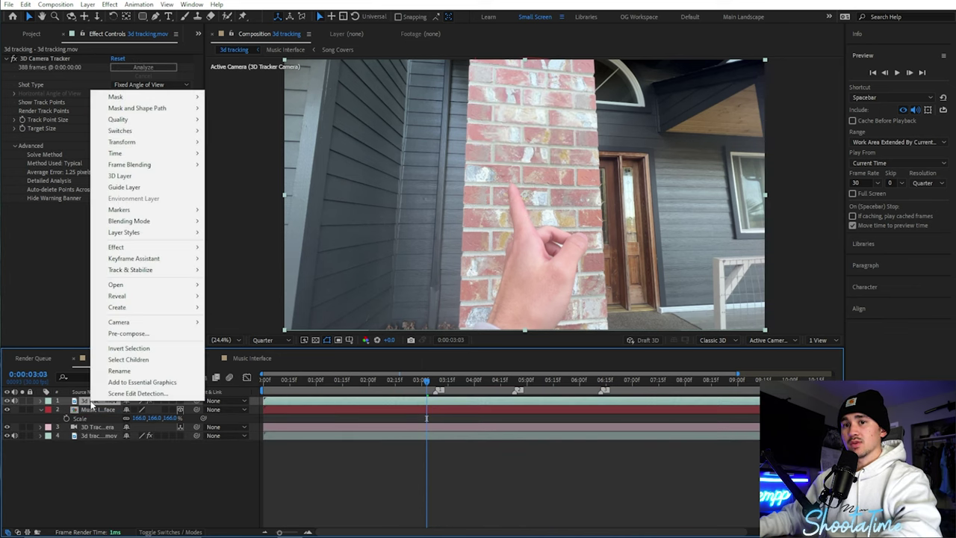
pyautogui.click(124, 368)
pyautogui.write('hand')
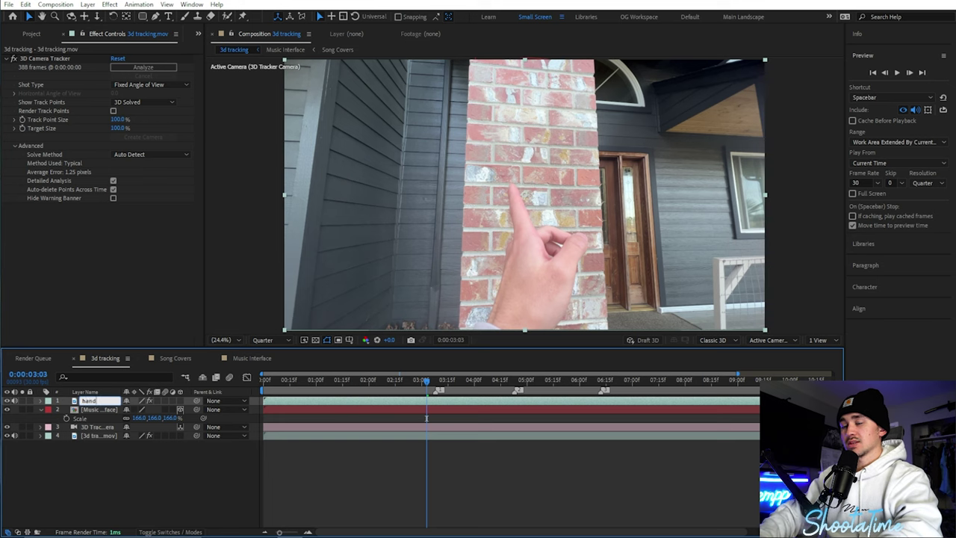
pyautogui.press('Return')
# Hide the hand layer and trim it to the part where the hand is in frame, from 0:00:02:21 to 0:00:06:28
pyautogui.click(387, 373)
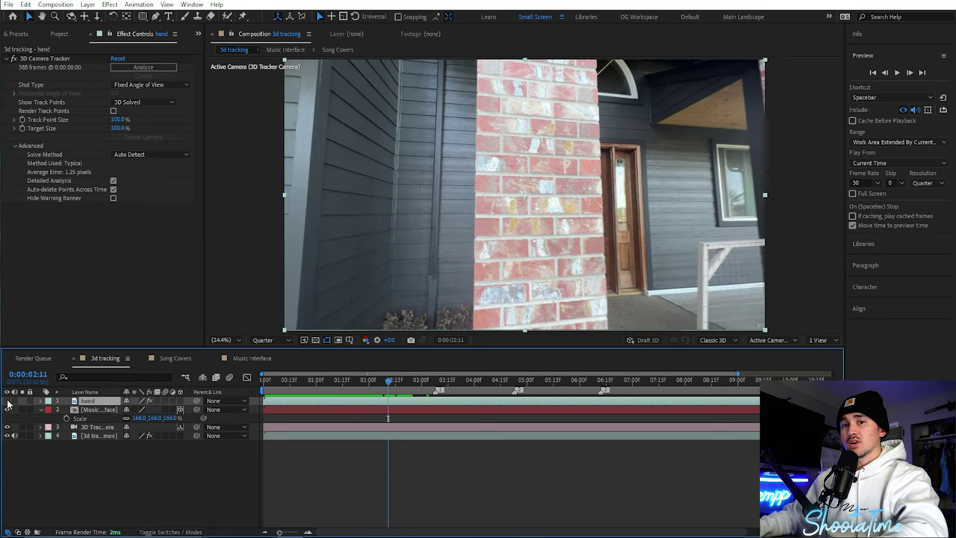
pyautogui.click(8, 409)
pyautogui.moveTo(389, 381)
pyautogui.mouseDown()
pyautogui.moveTo(333, 383)
pyautogui.moveTo(422, 385)
pyautogui.moveTo(406, 383)
pyautogui.mouseUp()
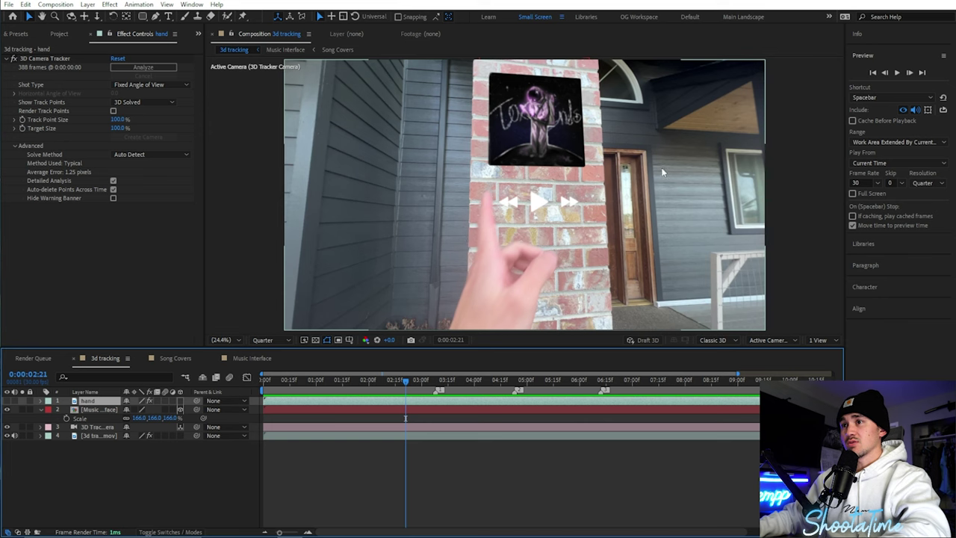
pyautogui.hotkey('ctrl', 'shift', 'd')
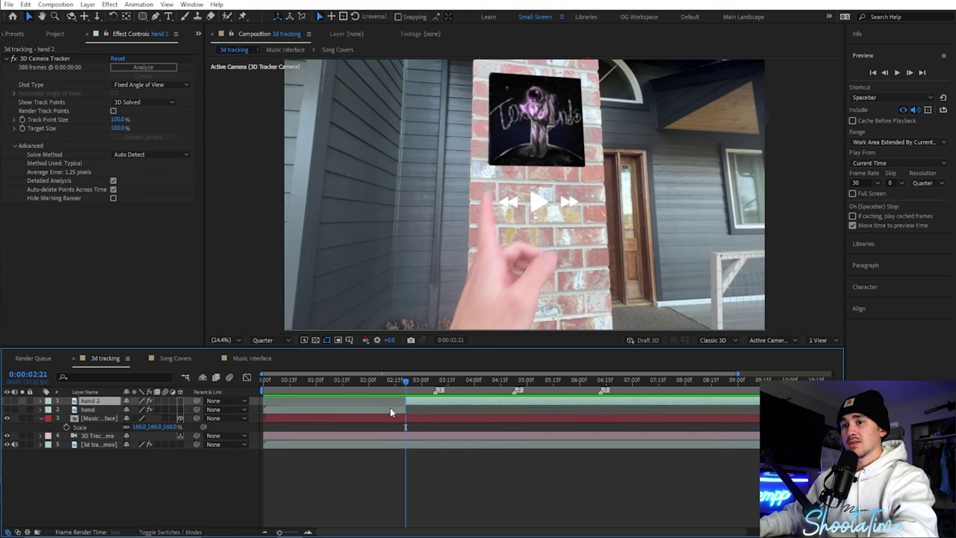
pyautogui.click(390, 407)
pyautogui.press('Delete')
pyautogui.click(425, 380)
pyautogui.moveTo(425, 380); pyautogui.dragTo(631, 374)
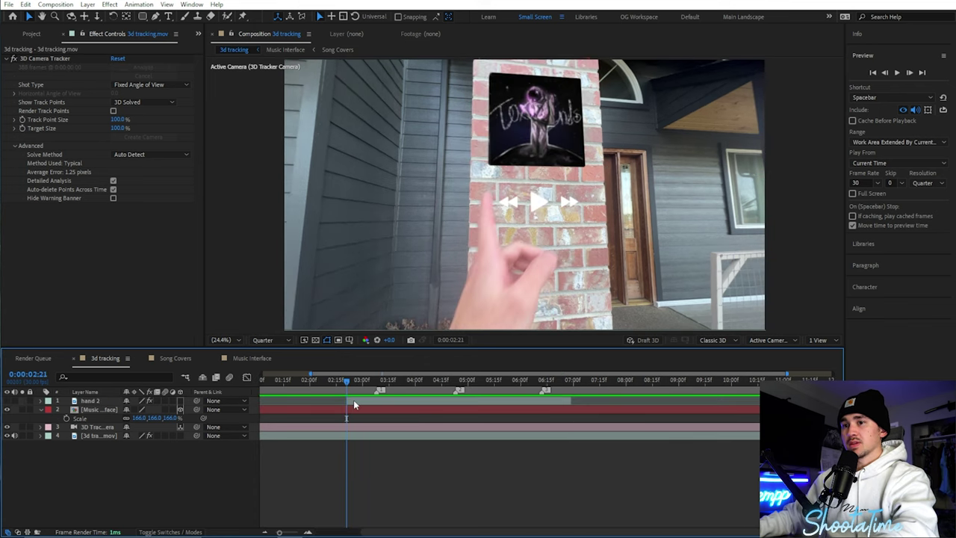
# Isolate the hand in the hand 2 layer with the Roto Brush, freeze the propagation and return to the 3d tracking composition
pyautogui.click(354, 401)
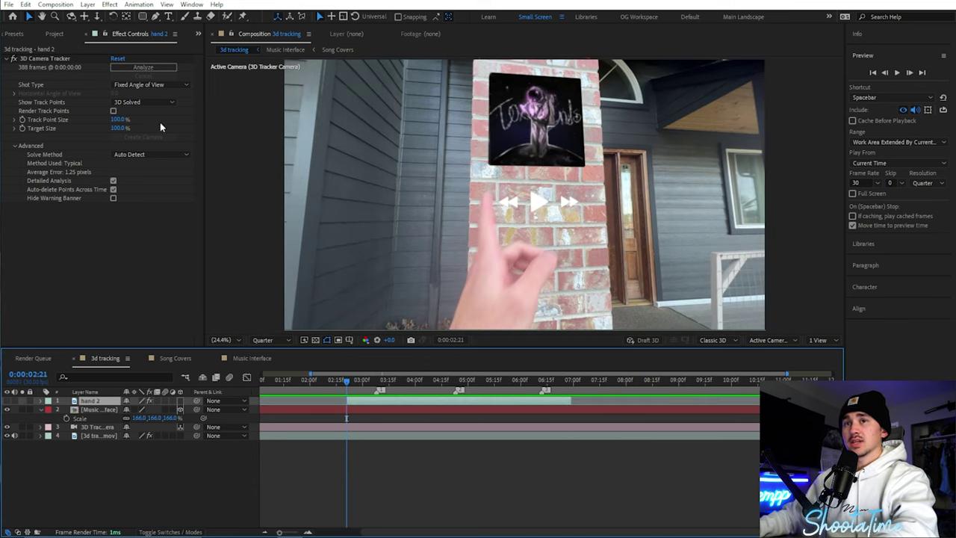
pyautogui.click(226, 16)
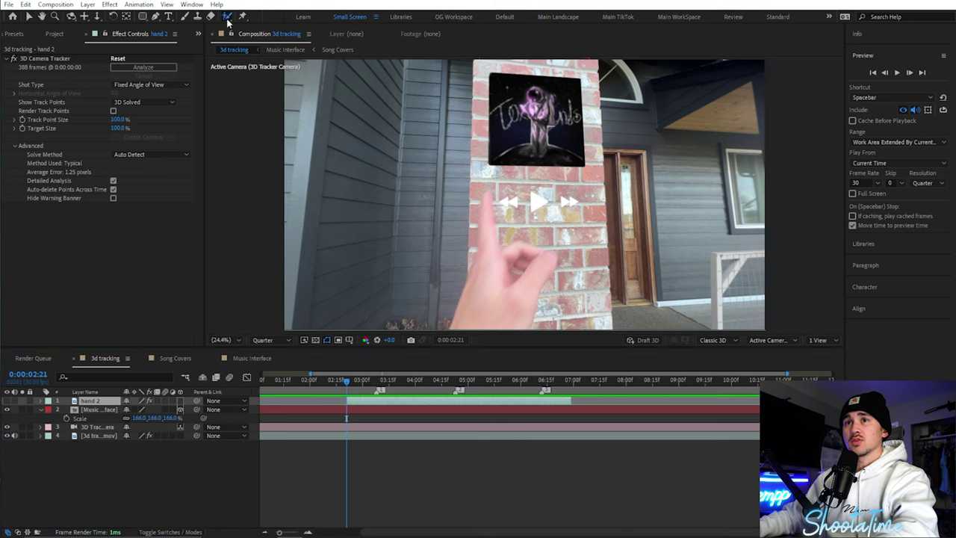
pyautogui.doubleClick(356, 400)
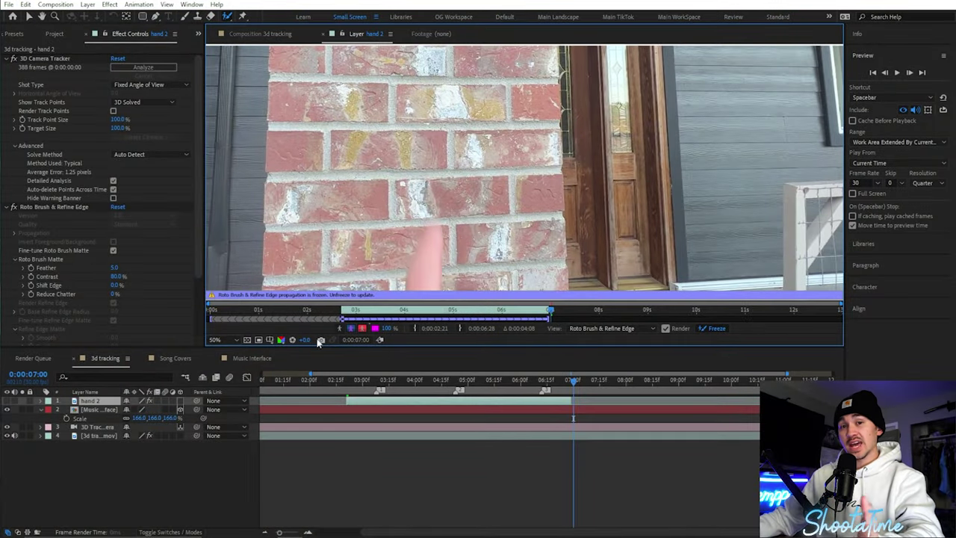
pyautogui.click(281, 36)
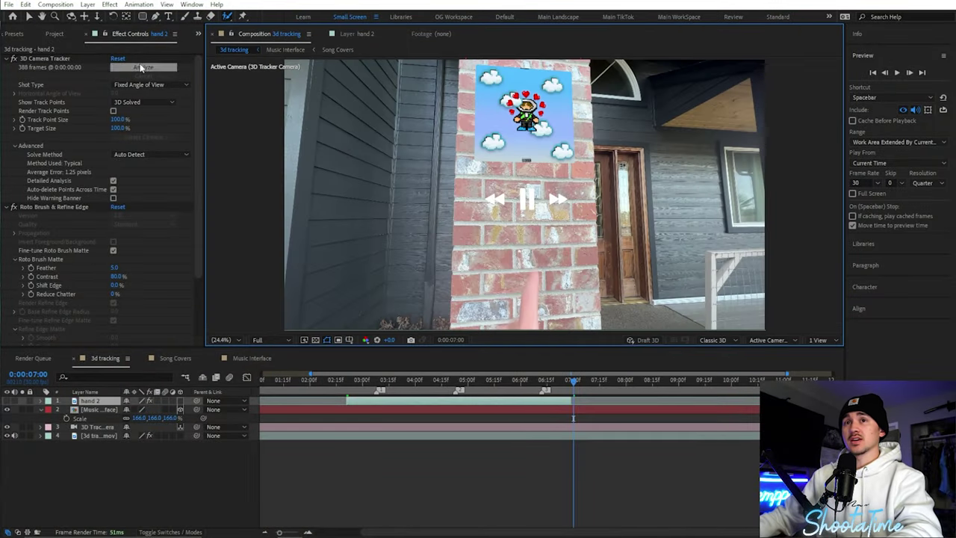
# Make the hand 2 layer visible and scrub to about 0:00:03:10 to check the finger passing over the buttons
pyautogui.click(29, 16)
pyautogui.click(13, 407)
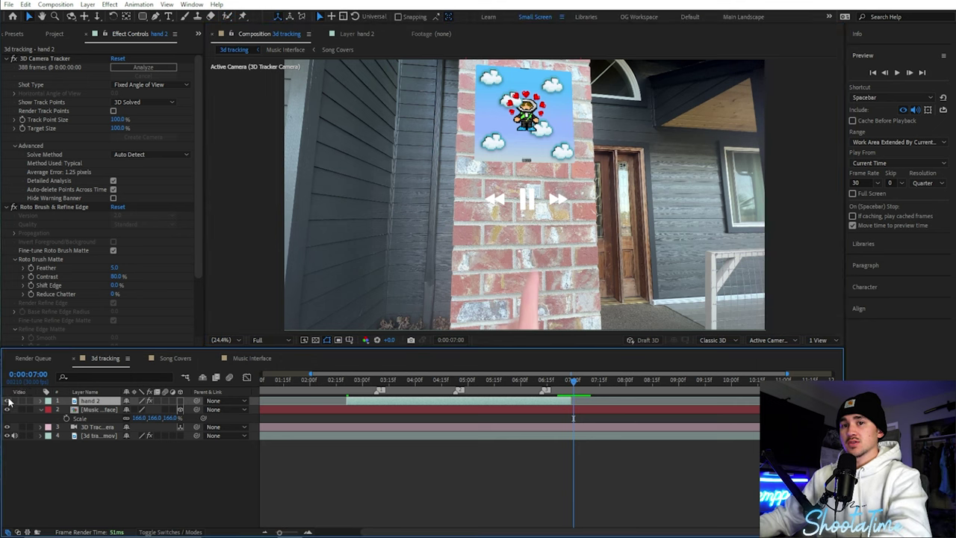
pyautogui.moveTo(344, 381); pyautogui.dragTo(378, 381)
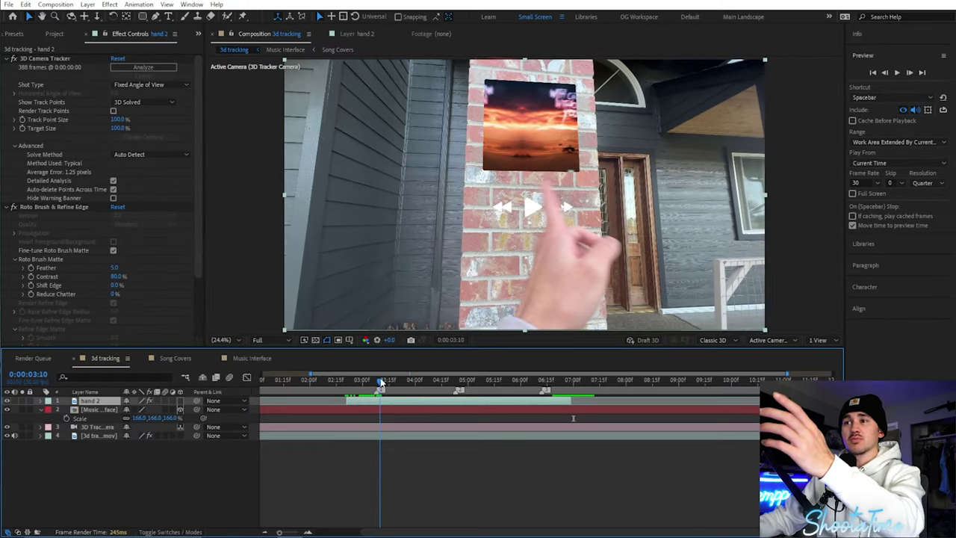
# Add the Rarin & Tommy Ice - Mercedes track below the footage at 0:00:00:00 and fade its audio levels out from 0:00:03:08 to 0:00:03:17
pyautogui.moveTo(349, 446); pyautogui.dragTo(276, 453)
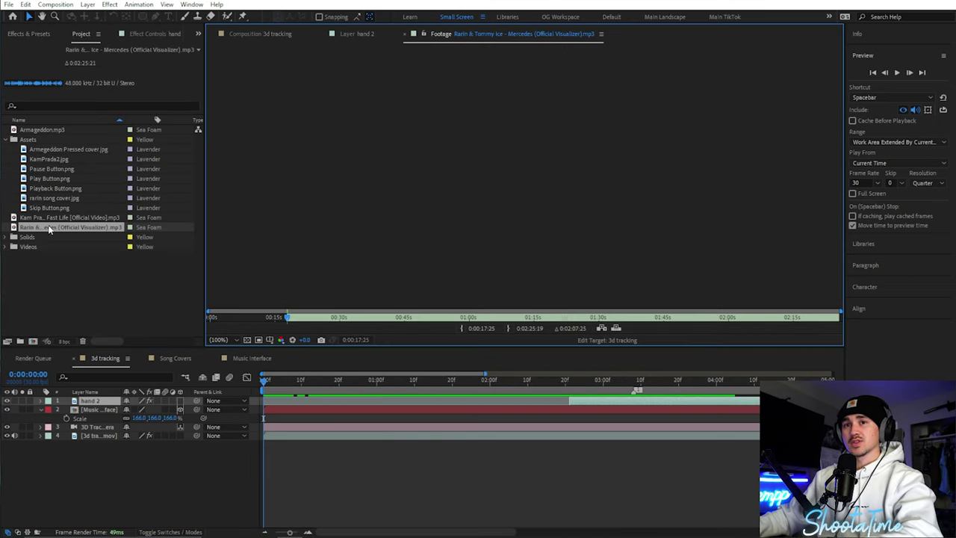
pyautogui.moveTo(48, 229); pyautogui.dragTo(273, 451)
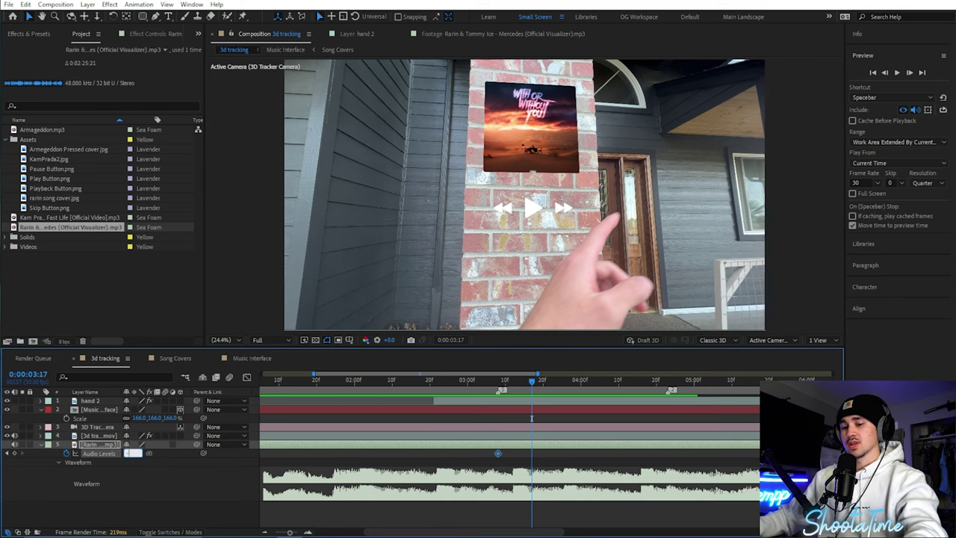
pyautogui.press('Return')
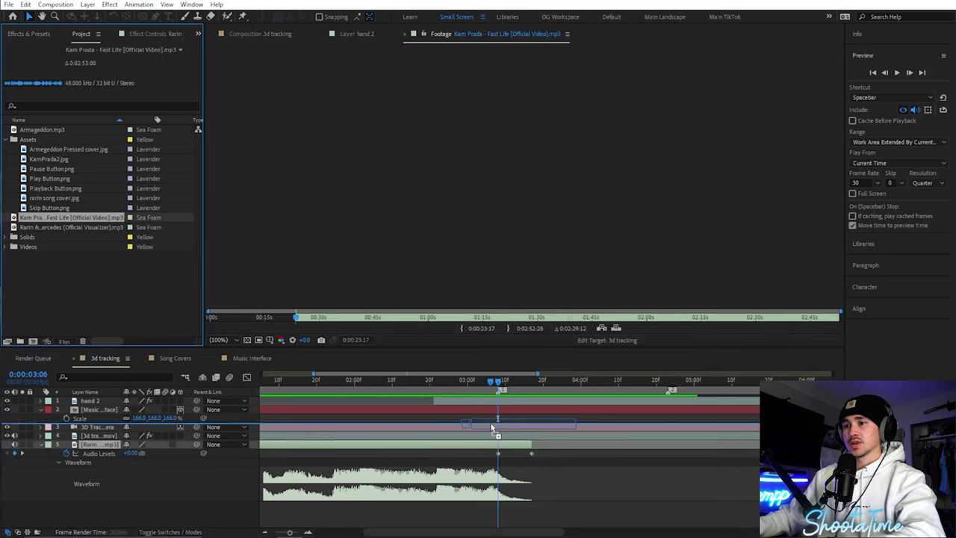
# Add the Kam Prada - Fast Life track above the first song, starting at 0:00:03:08, and show its audio waveform
pyautogui.moveTo(69, 218); pyautogui.dragTo(499, 444)
pyautogui.press('l')
pyautogui.press('l')
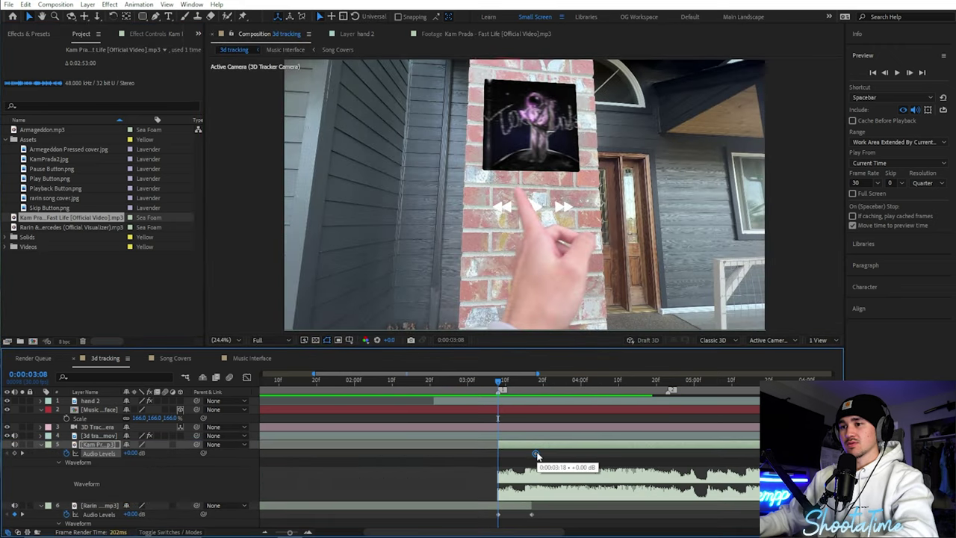